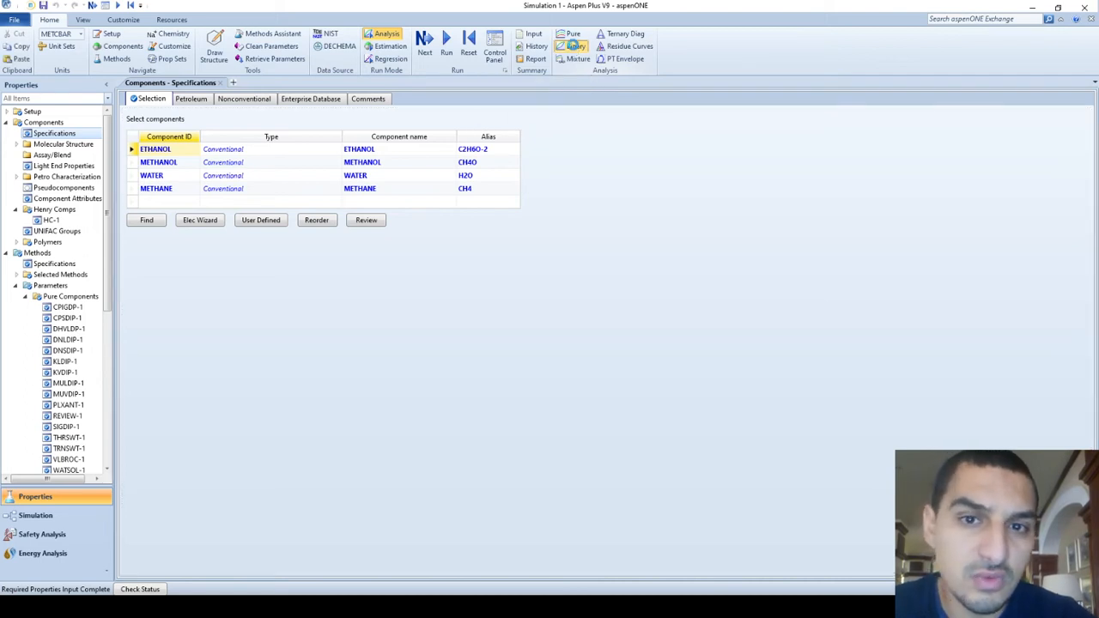
# Step: Create a binary analysis and choose Txy as its analysis type
pyautogui.click(575, 47)
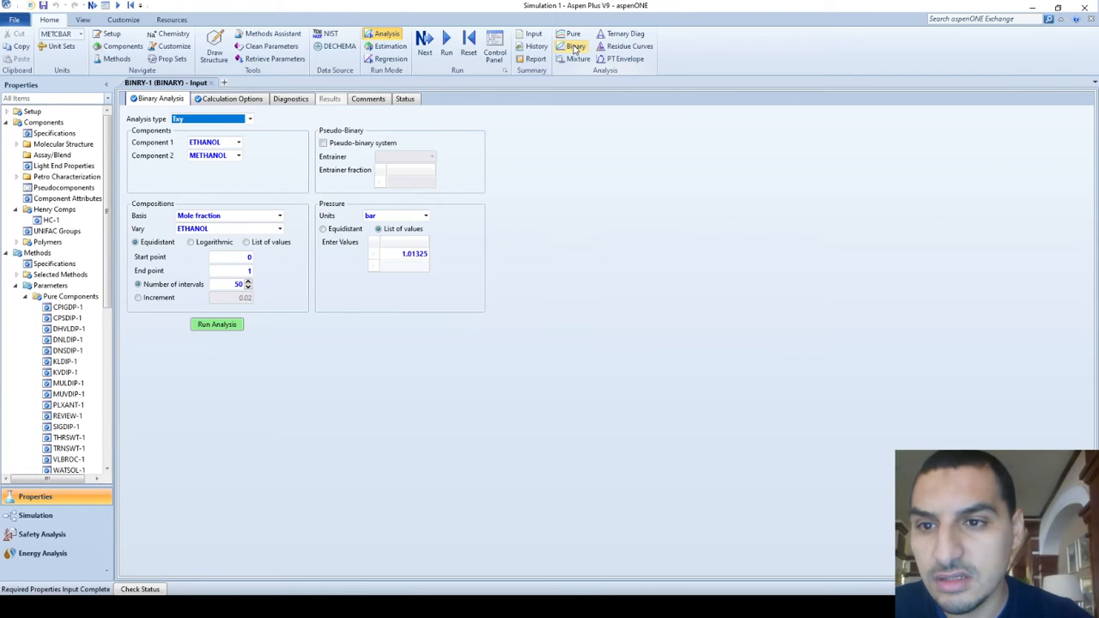
pyautogui.click(299, 156)
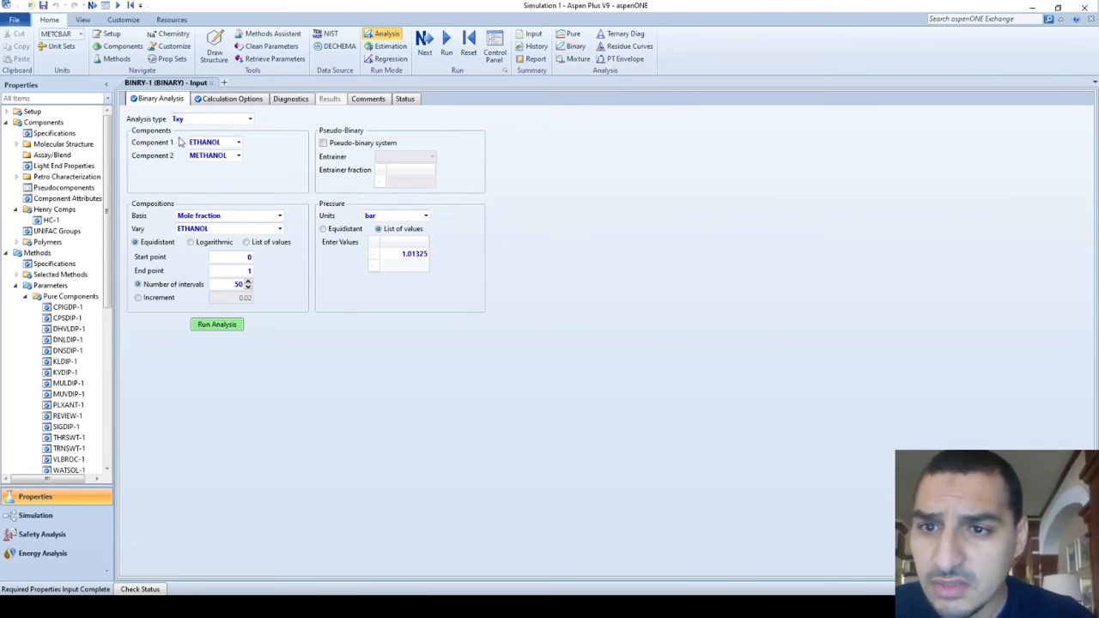
pyautogui.click(250, 119)
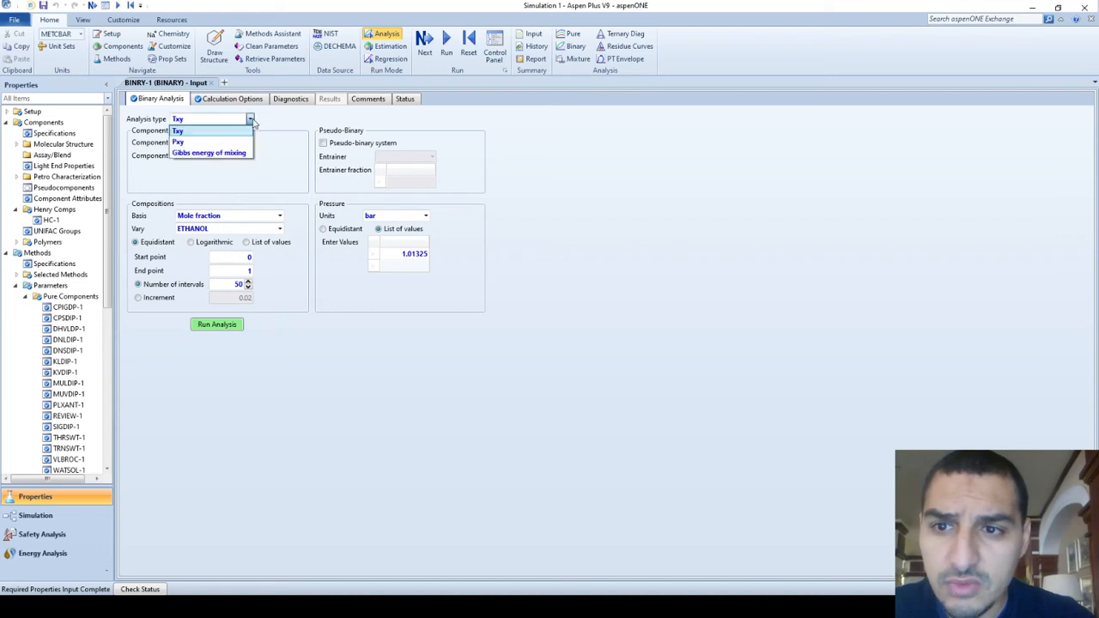
pyautogui.click(197, 134)
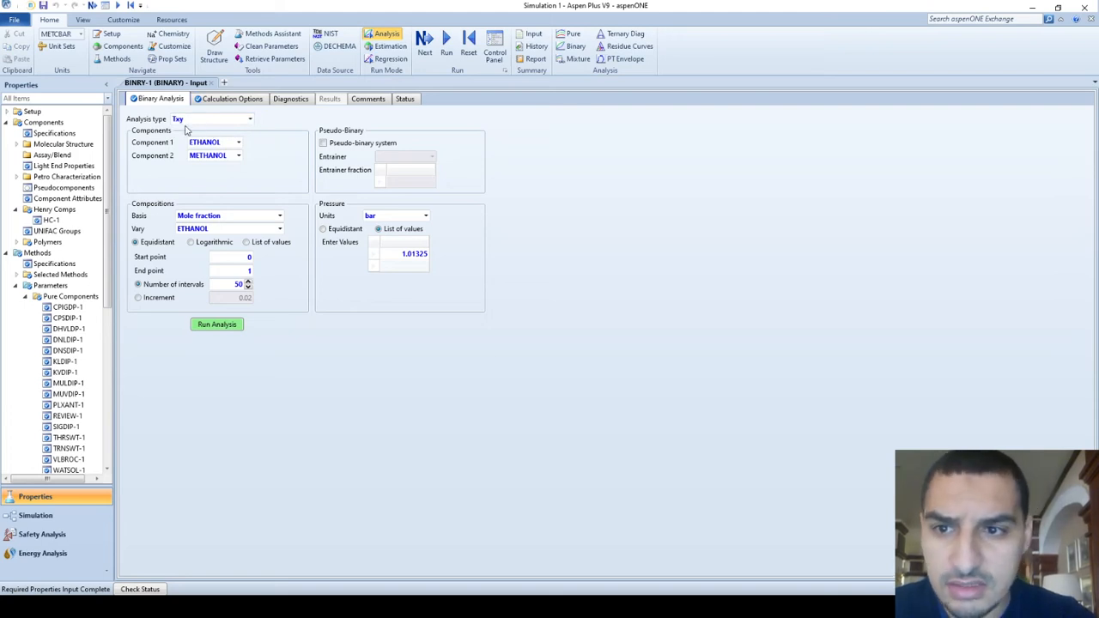
# Step: Set the composition basis to mole fraction and vary METHANOL equidistantly with 50 intervals
pyautogui.click(280, 216)
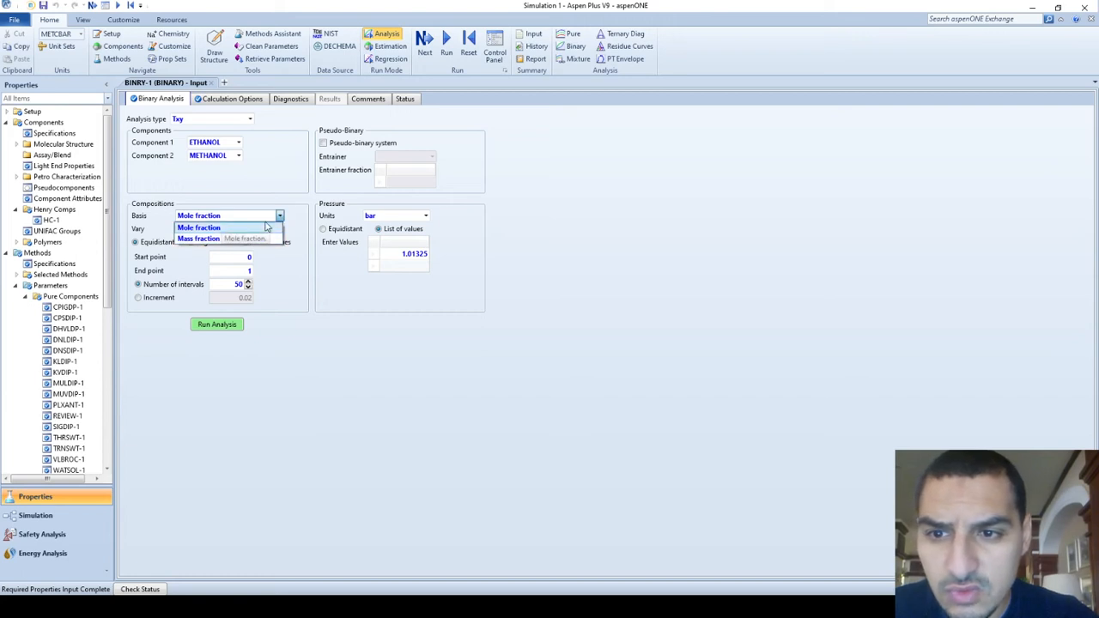
pyautogui.click(270, 228)
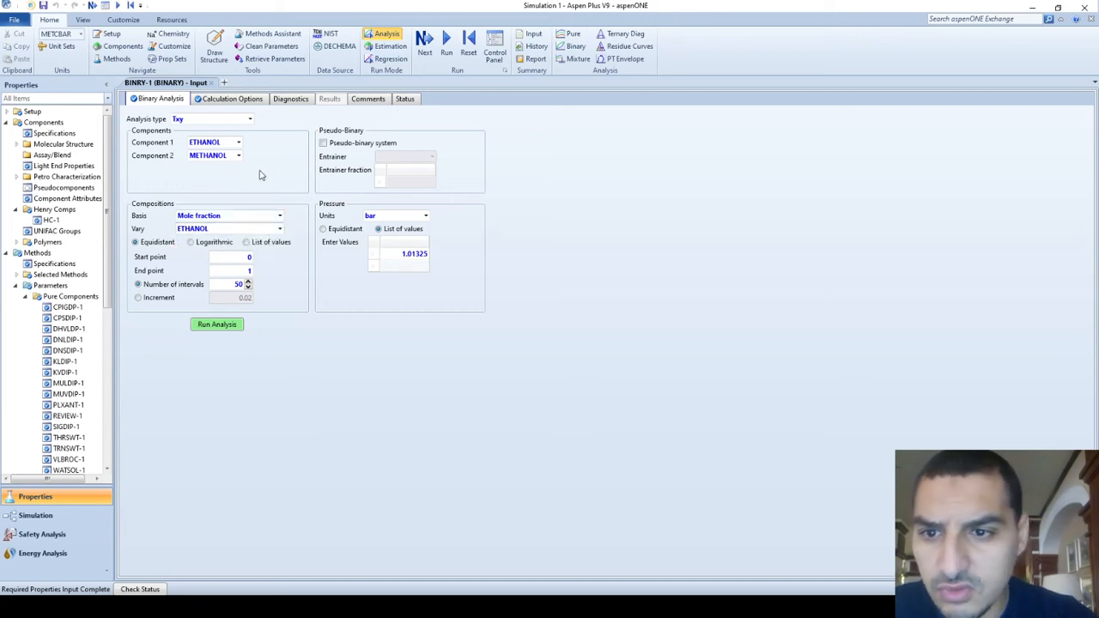
pyautogui.click(279, 230)
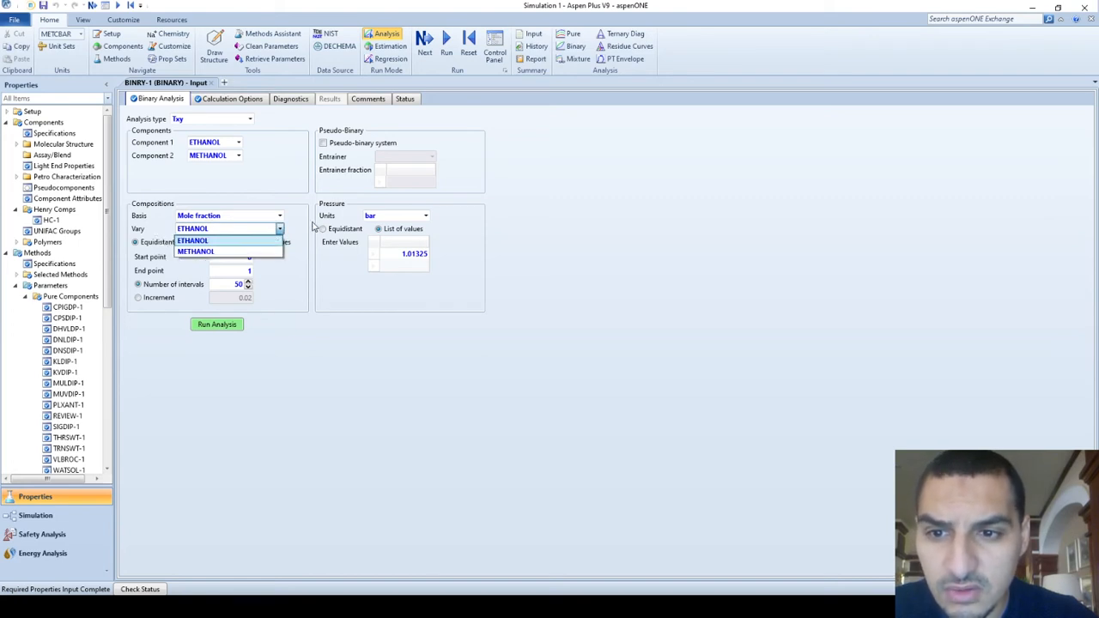
pyautogui.click(279, 229)
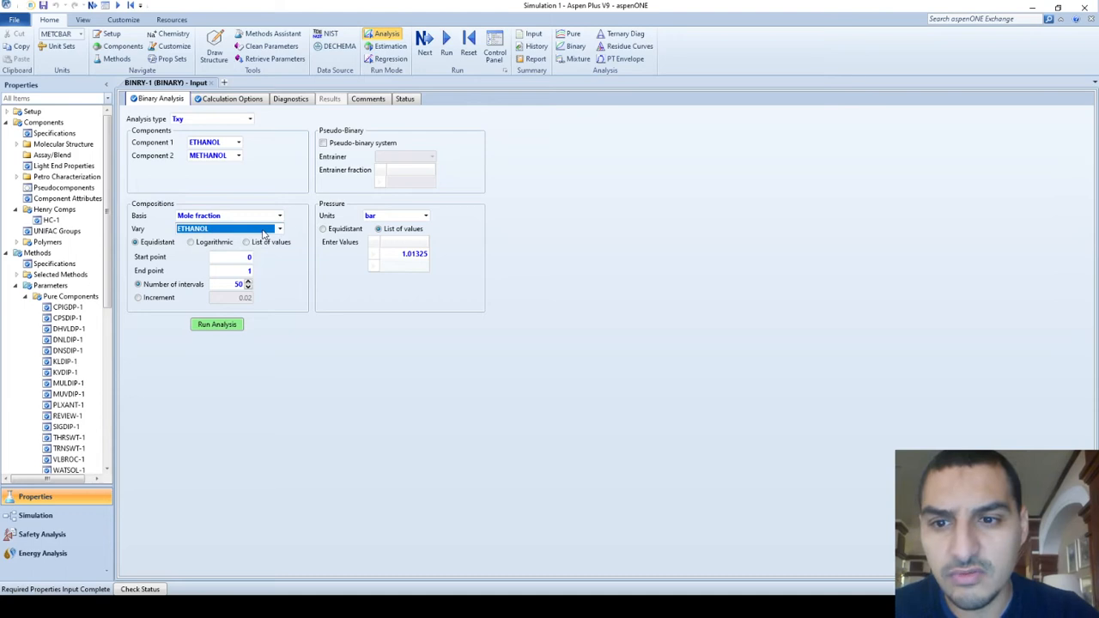
pyautogui.click(265, 231)
pyautogui.click(262, 251)
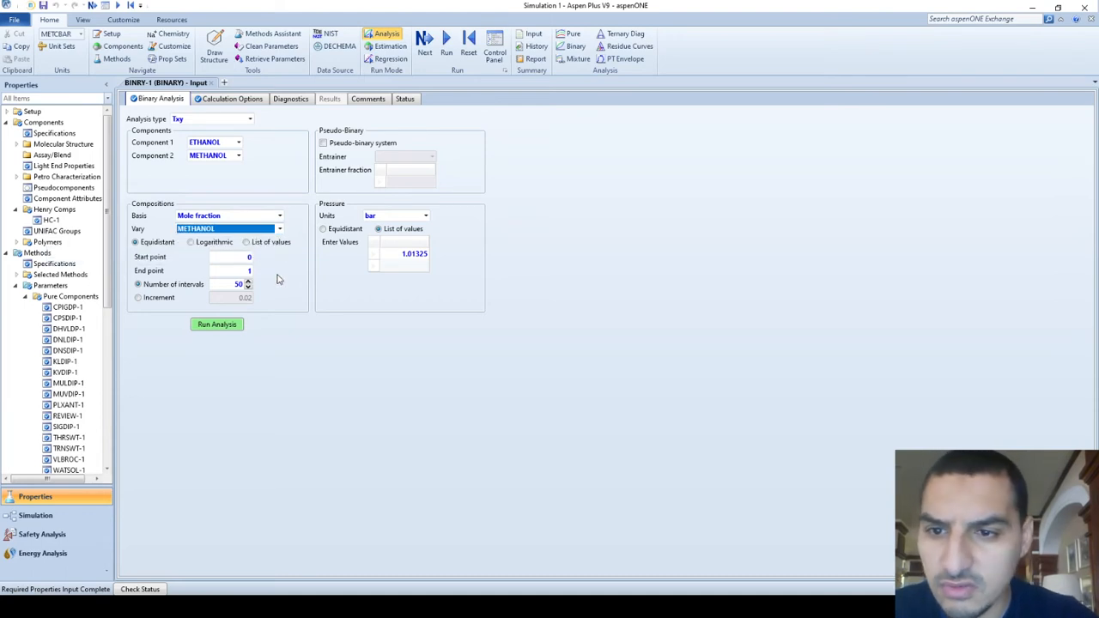
pyautogui.click(277, 280)
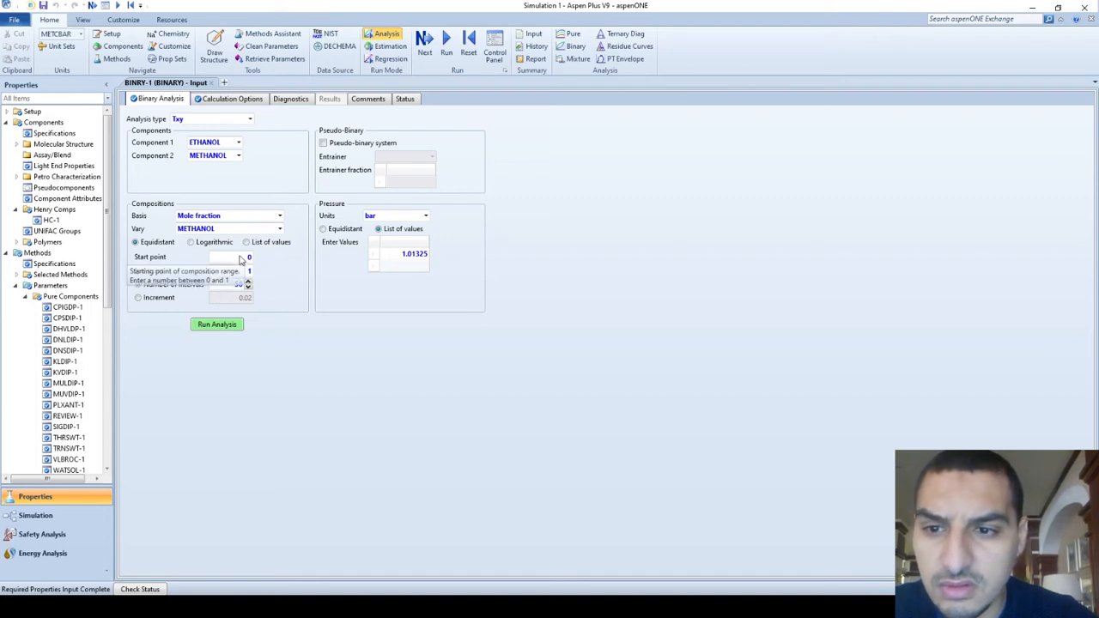
pyautogui.click(240, 283)
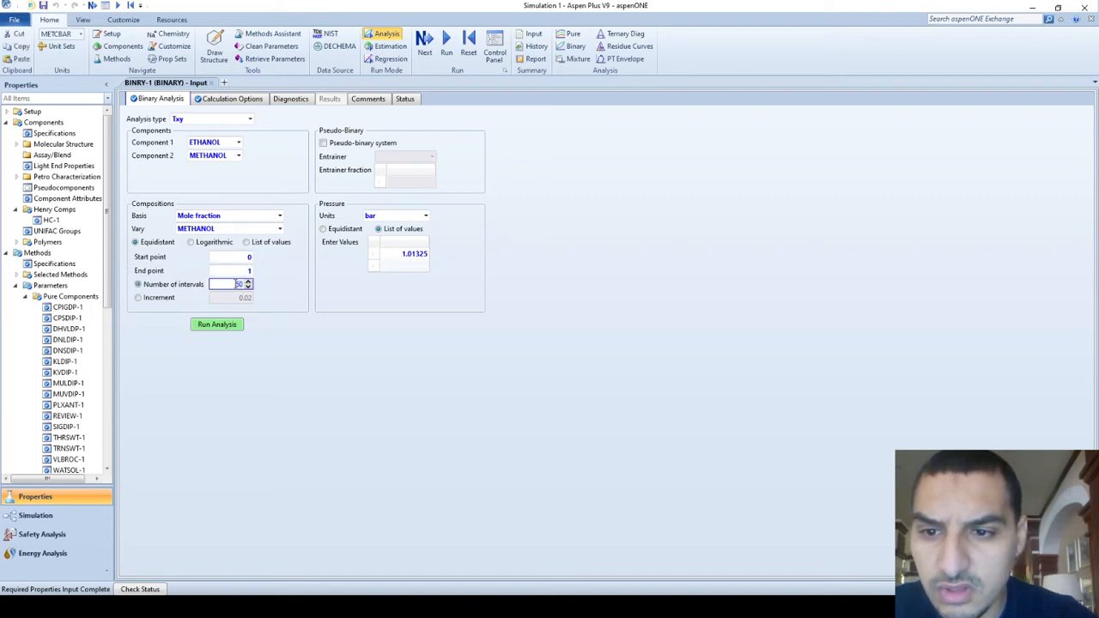
pyautogui.click(293, 292)
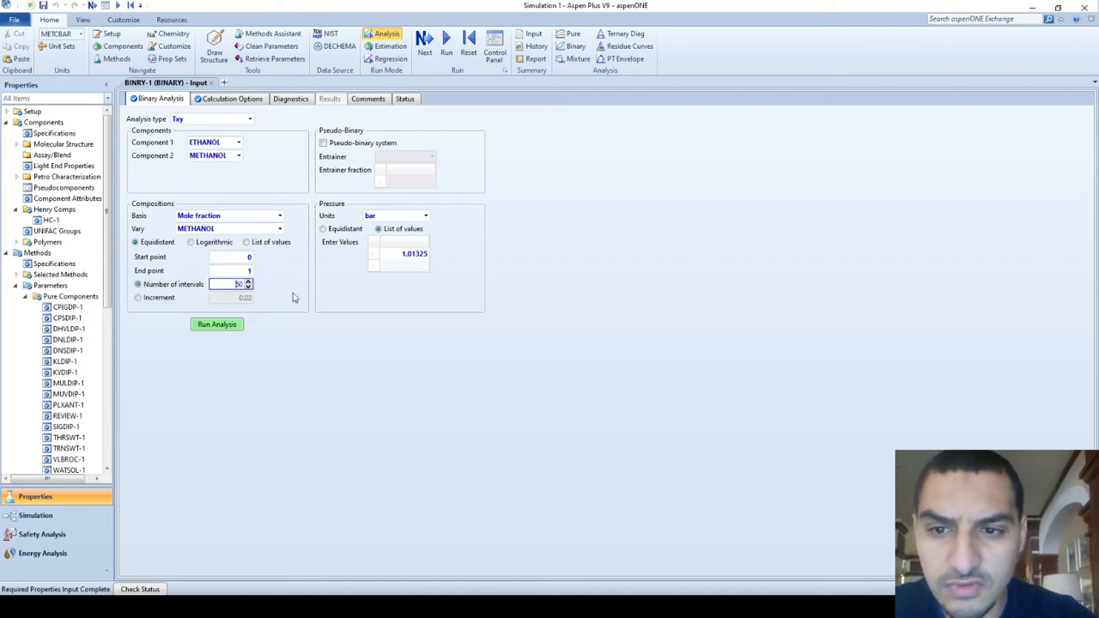
# Step: Choose ETHANOL as component 1 and METHANOL as component 2 of the binary analysis
pyautogui.click(239, 144)
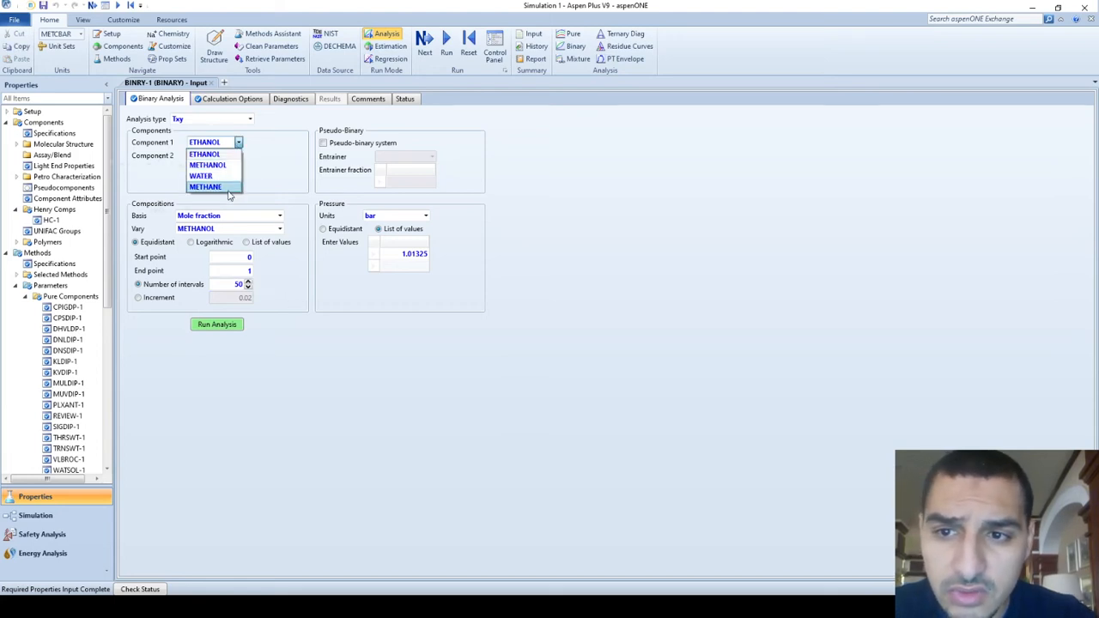
pyautogui.click(205, 154)
pyautogui.click(238, 155)
pyautogui.click(206, 167)
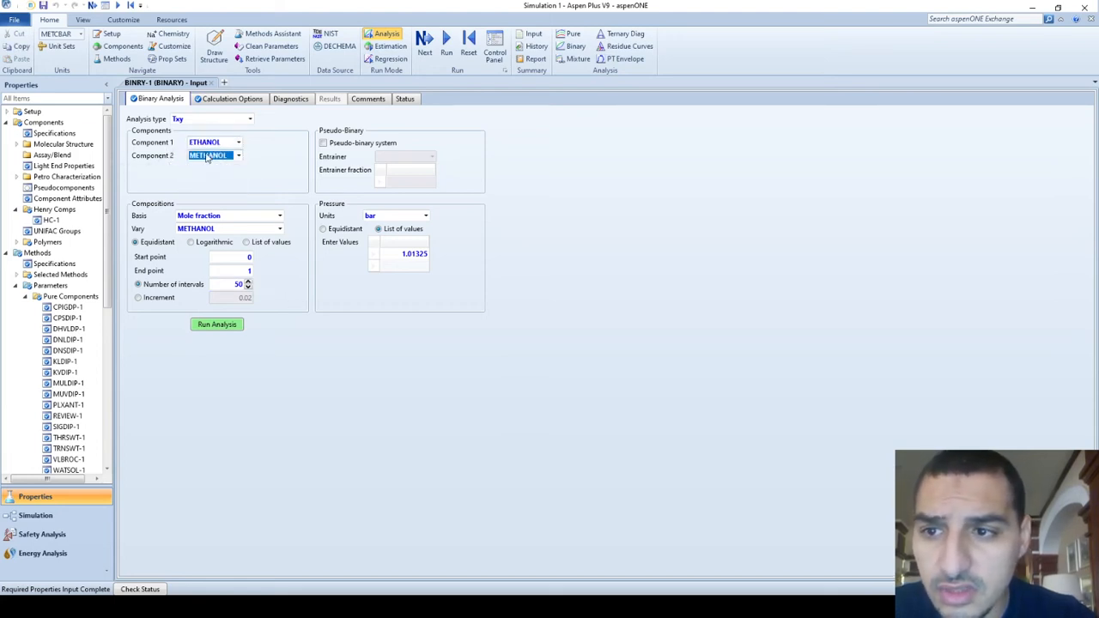
pyautogui.click(287, 272)
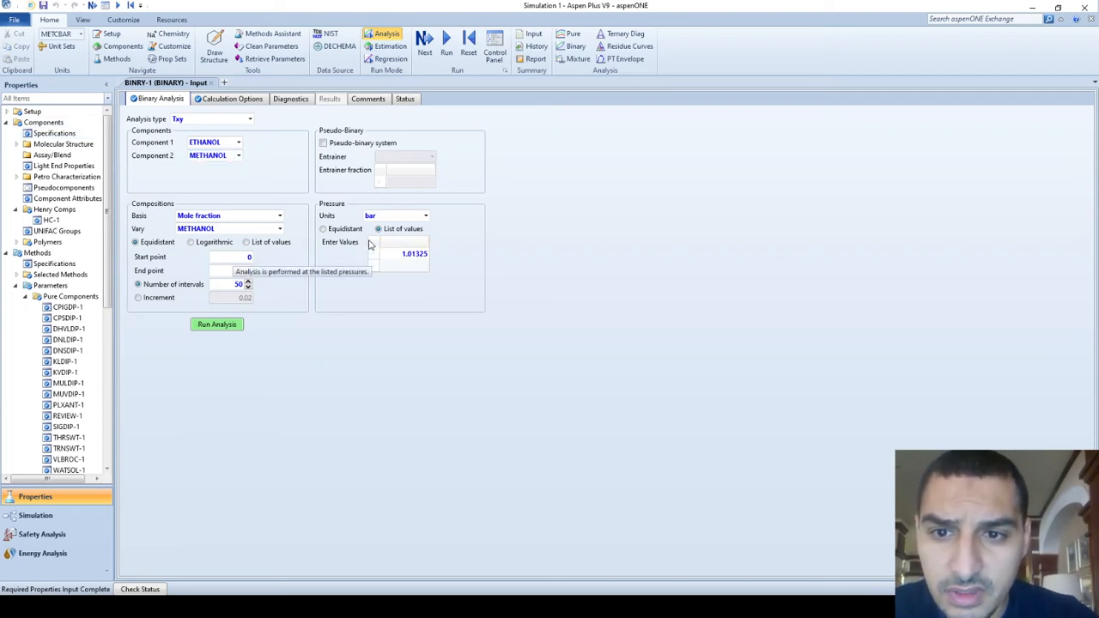
# Step: Set the pressure units to atm and list 1 and 5 as the analysis pressures
pyautogui.click(410, 218)
pyautogui.click(400, 220)
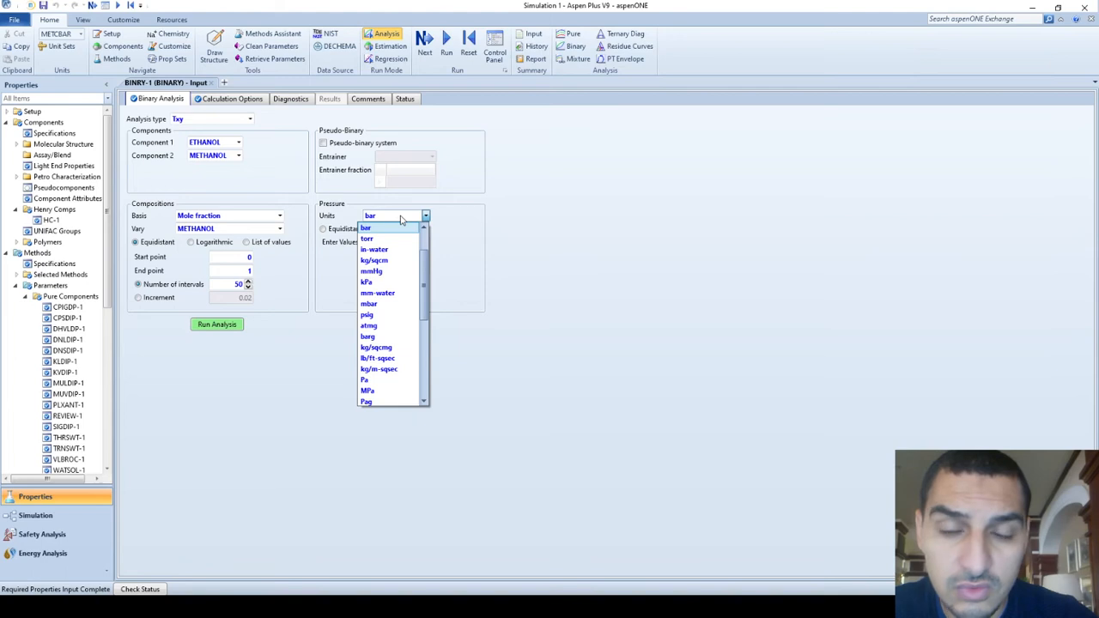
pyautogui.click(431, 290)
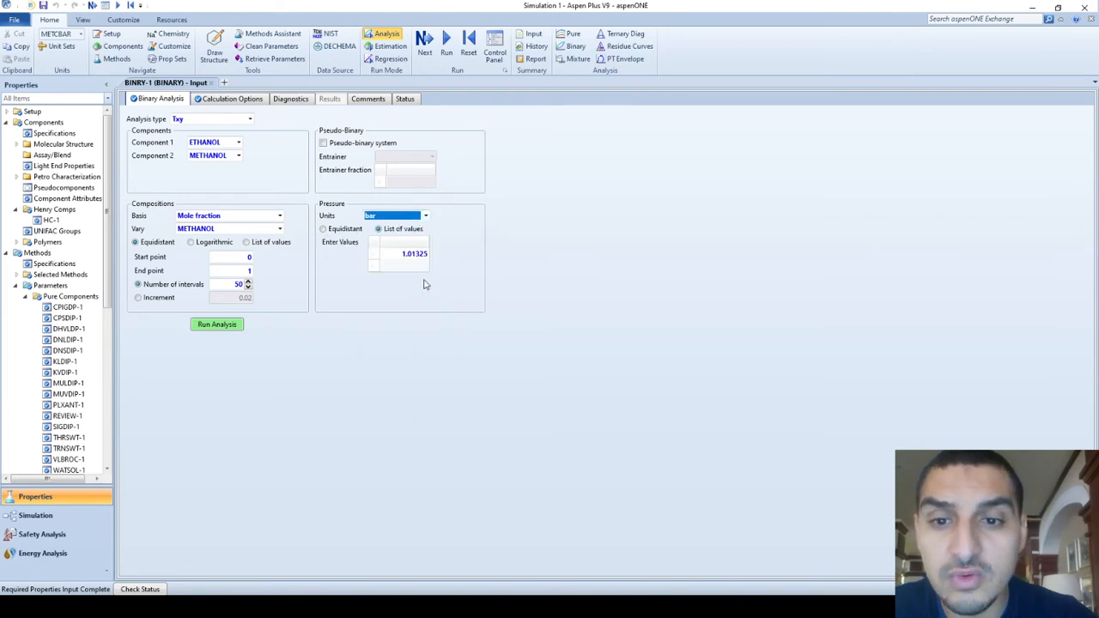
pyautogui.scroll(1, 427, 218)
pyautogui.click(426, 219)
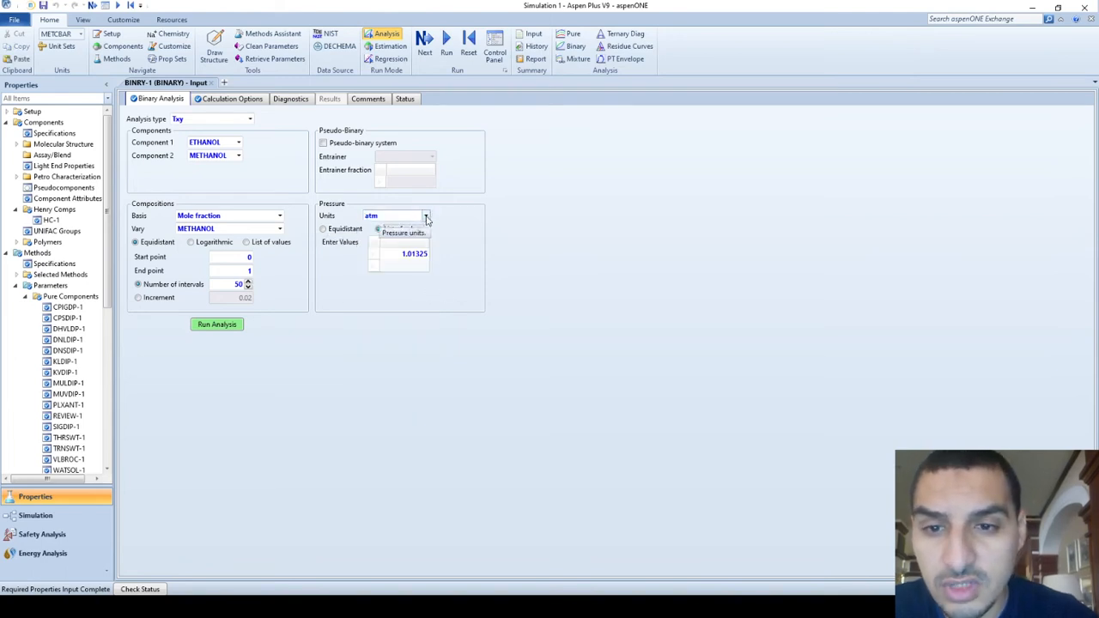
pyautogui.press('Return')
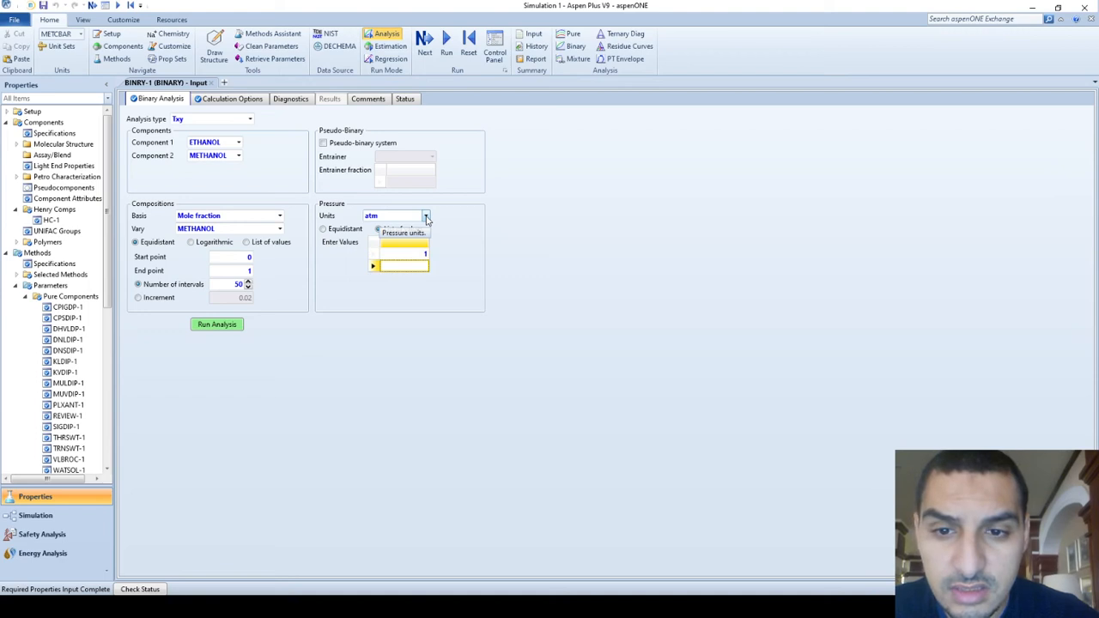
pyautogui.write('5')
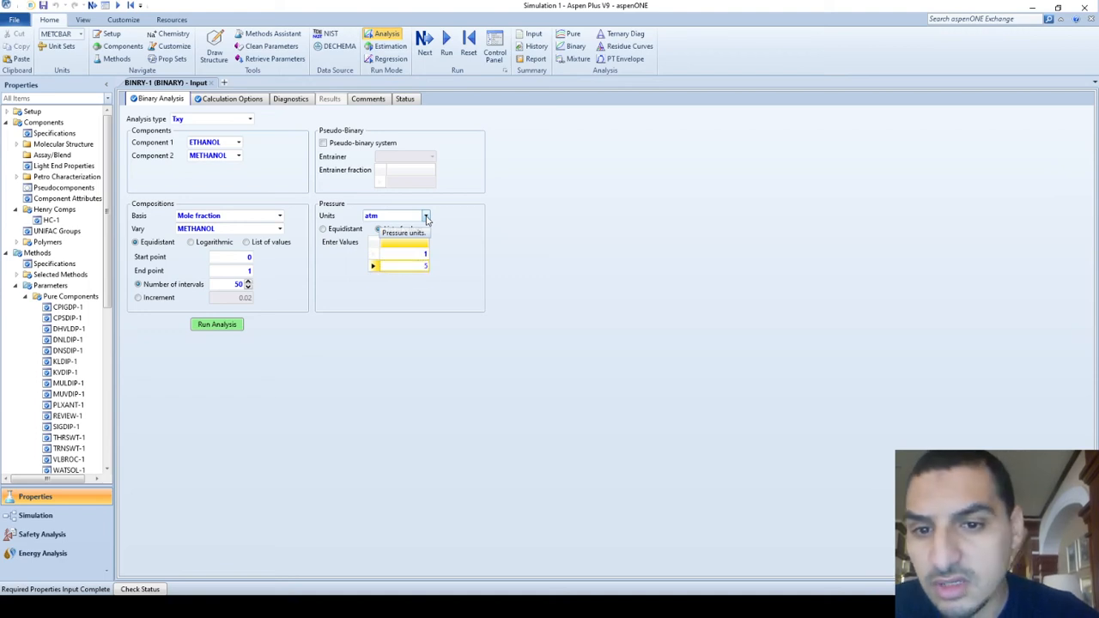
pyautogui.press('Return')
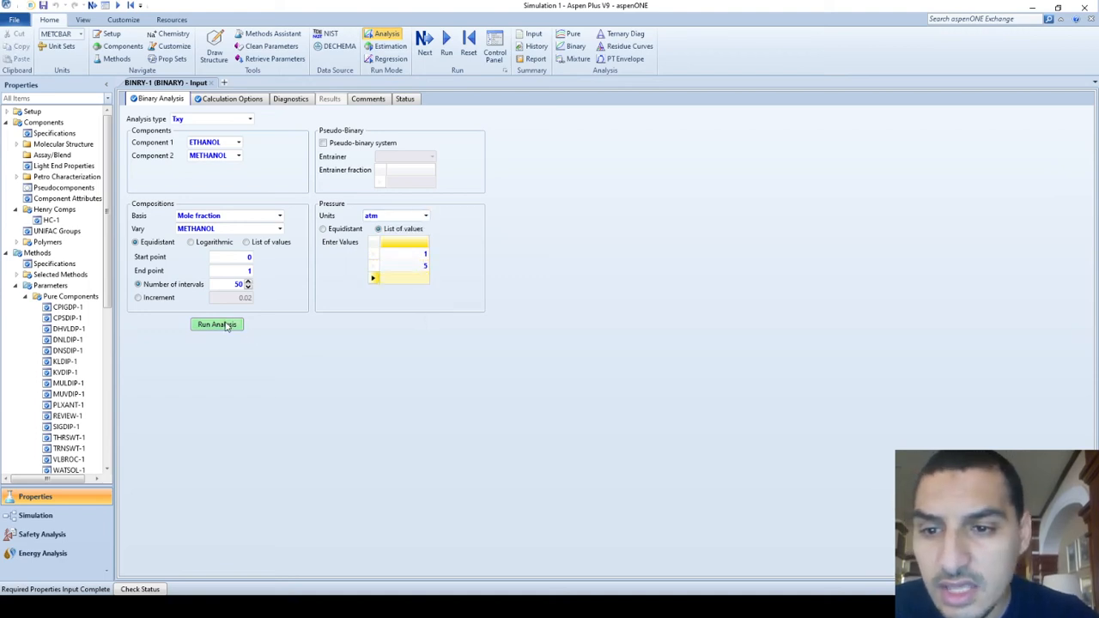
# Step: Run the binary analysis and compare its input form with the T-xy plot for ethanol/methanol
pyautogui.click(217, 325)
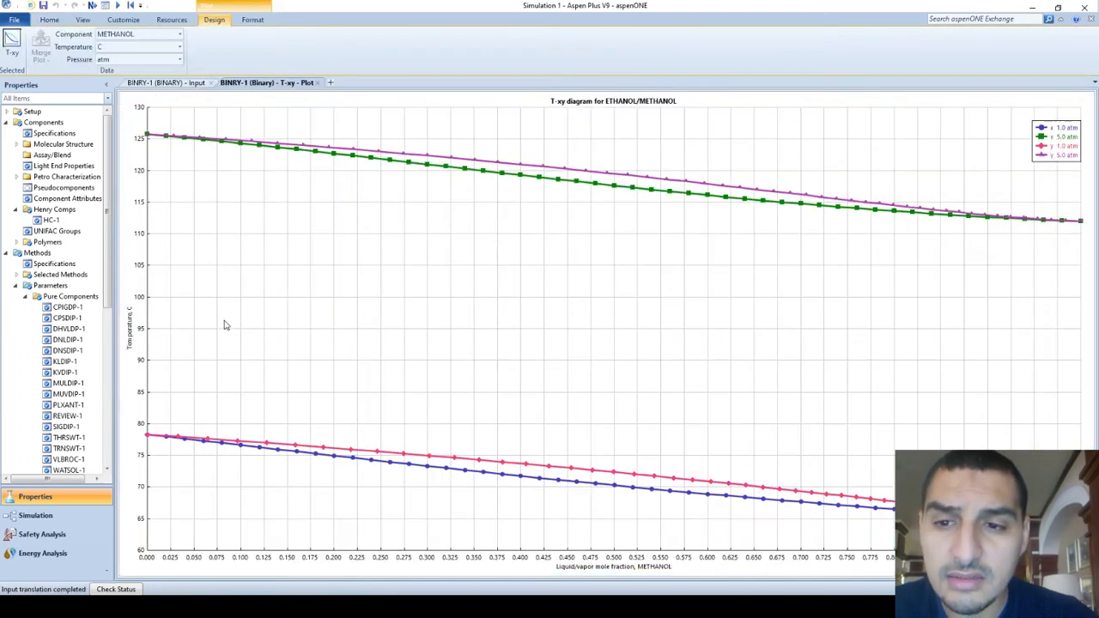
pyautogui.click(184, 84)
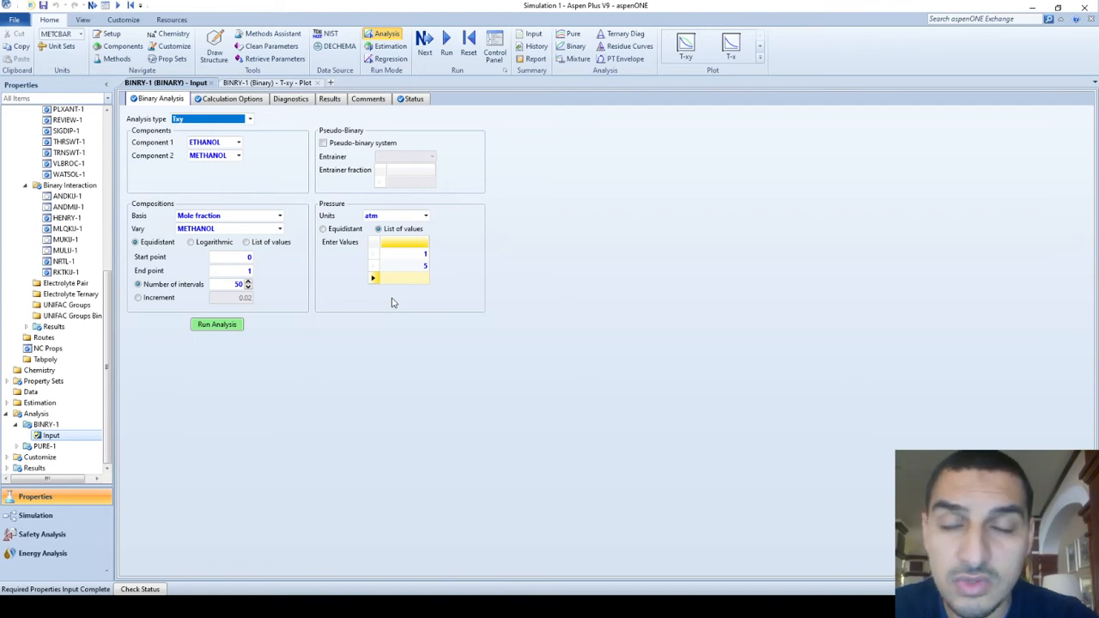
pyautogui.click(341, 284)
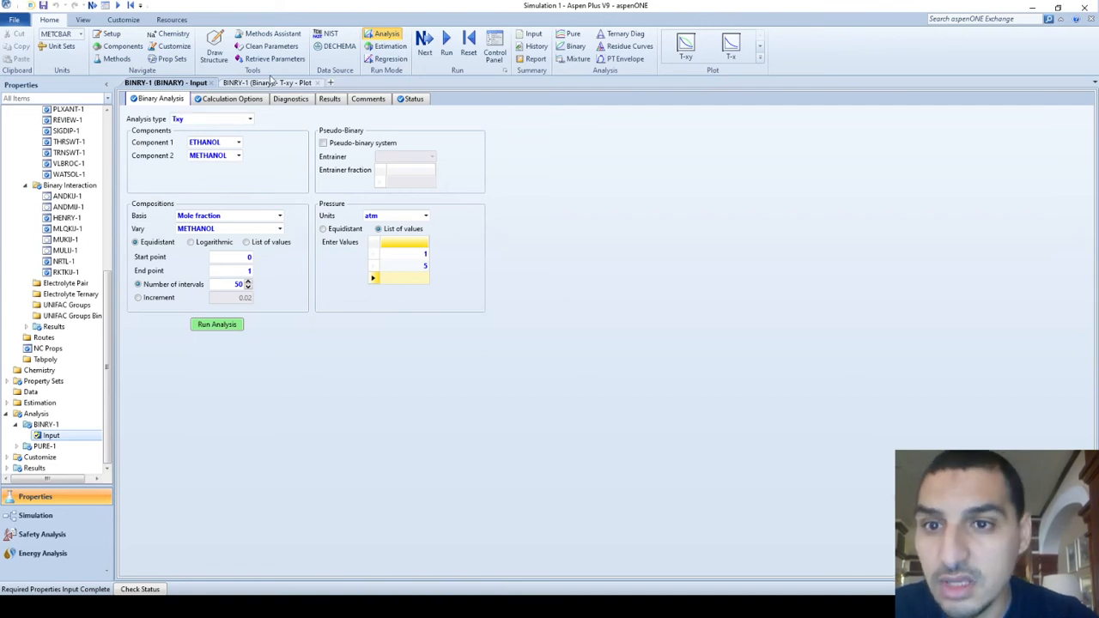
pyautogui.click(271, 81)
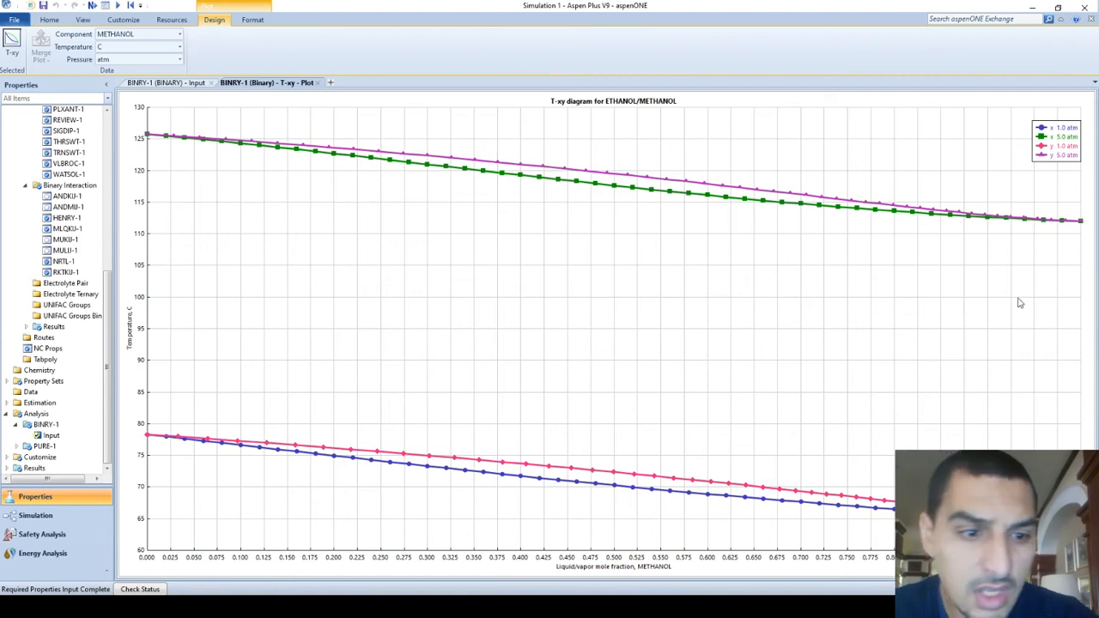
# Step: Zoom in on the methanol-rich end of the 5 atm curves in the T-xy plot, then restore the full view
pyautogui.scroll(1, 969, 252)
pyautogui.moveTo(966, 247); pyautogui.dragTo(1078, 201)
pyautogui.rightClick(1010, 221)
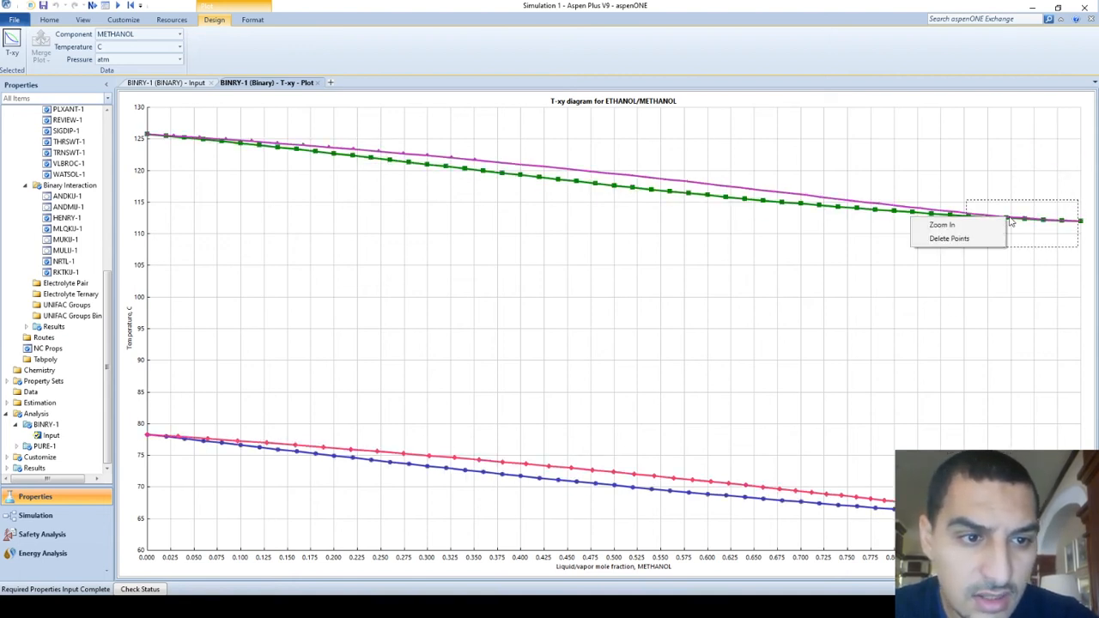
pyautogui.click(943, 225)
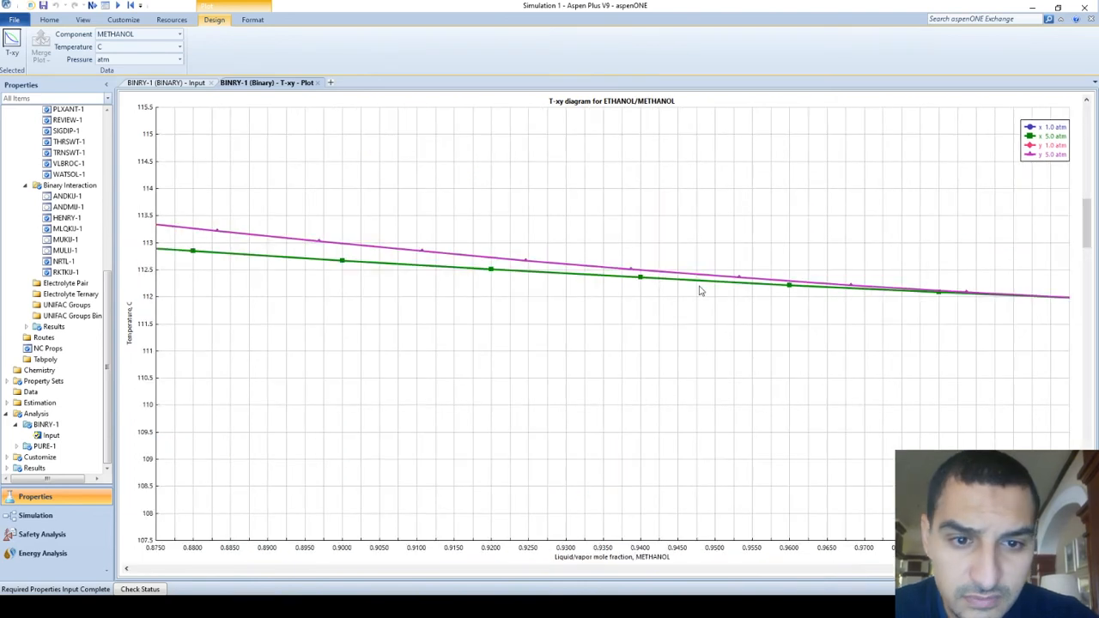
pyautogui.rightClick(704, 413)
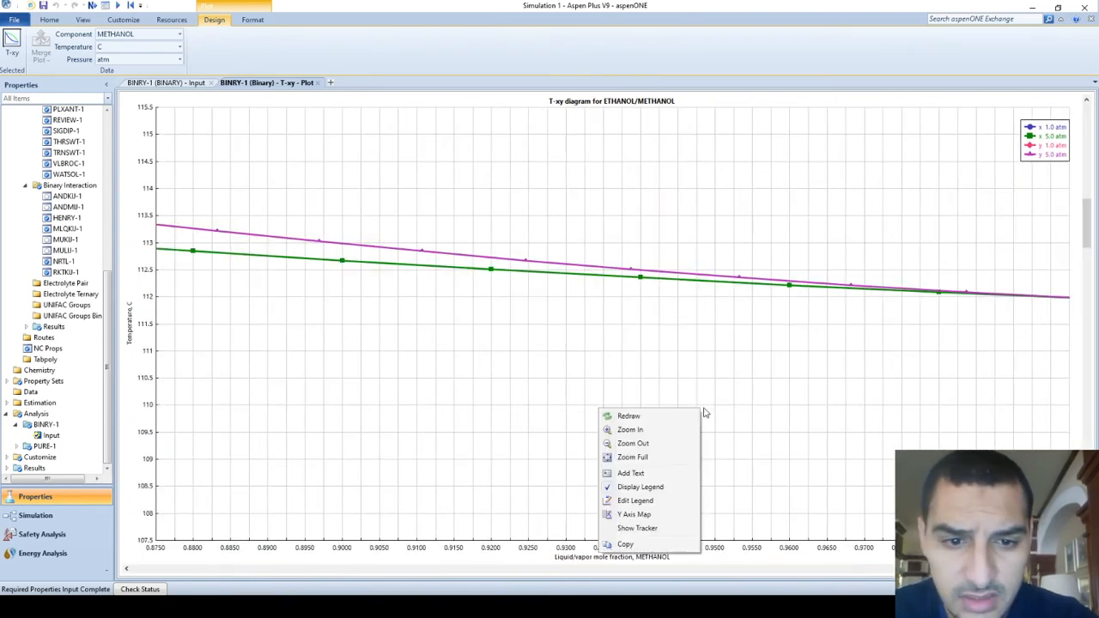
pyautogui.click(634, 457)
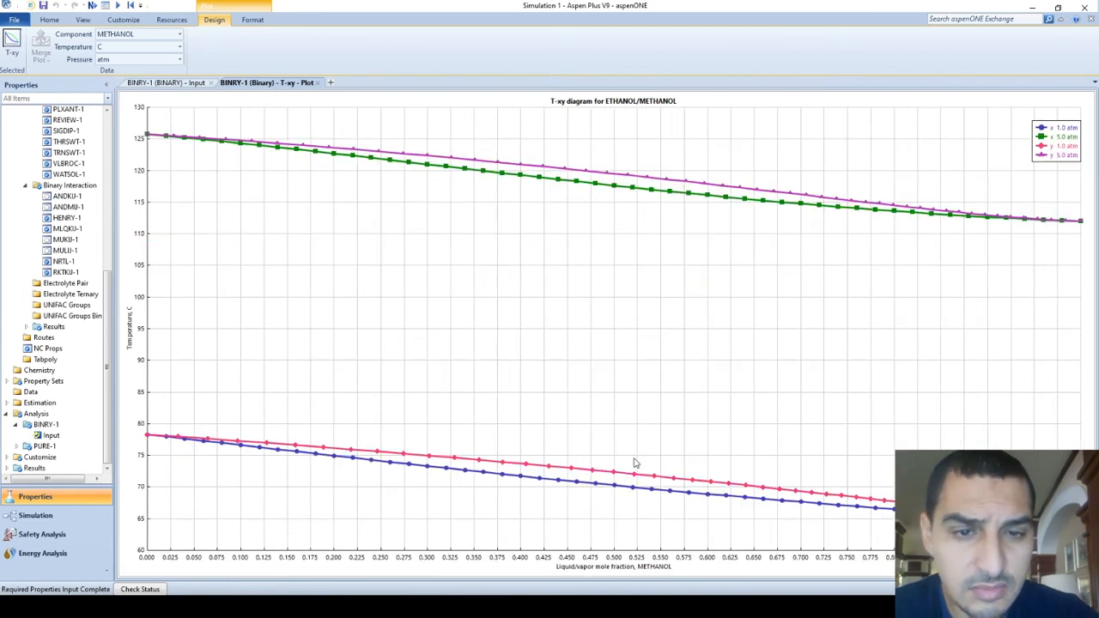
# Step: Close the T-xy plot and open the results table of the binary analysis
pyautogui.click(316, 83)
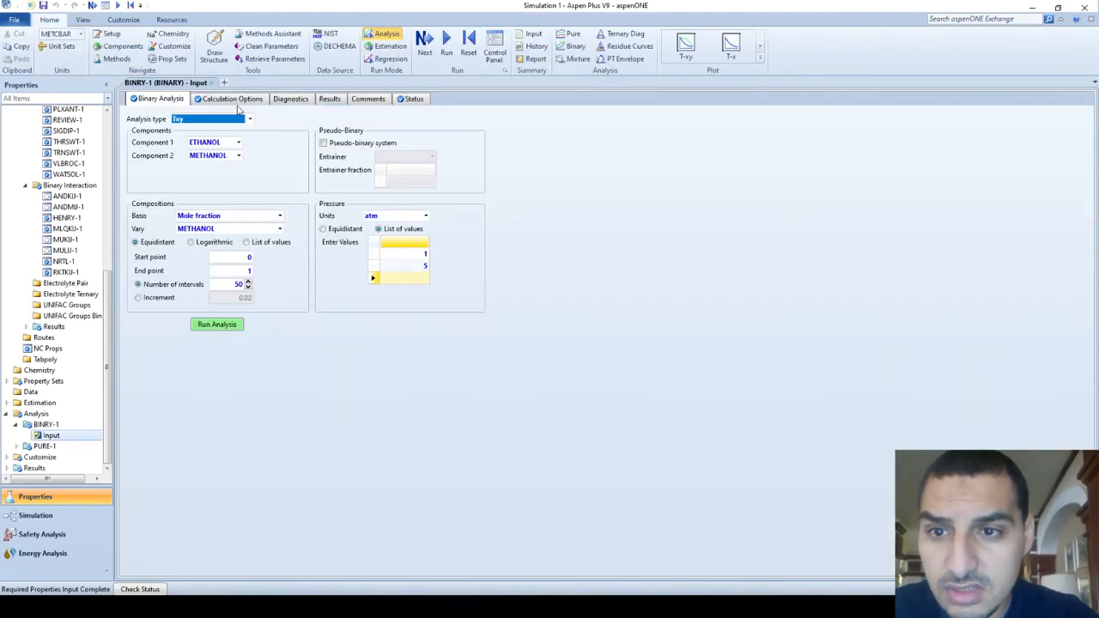
pyautogui.click(333, 100)
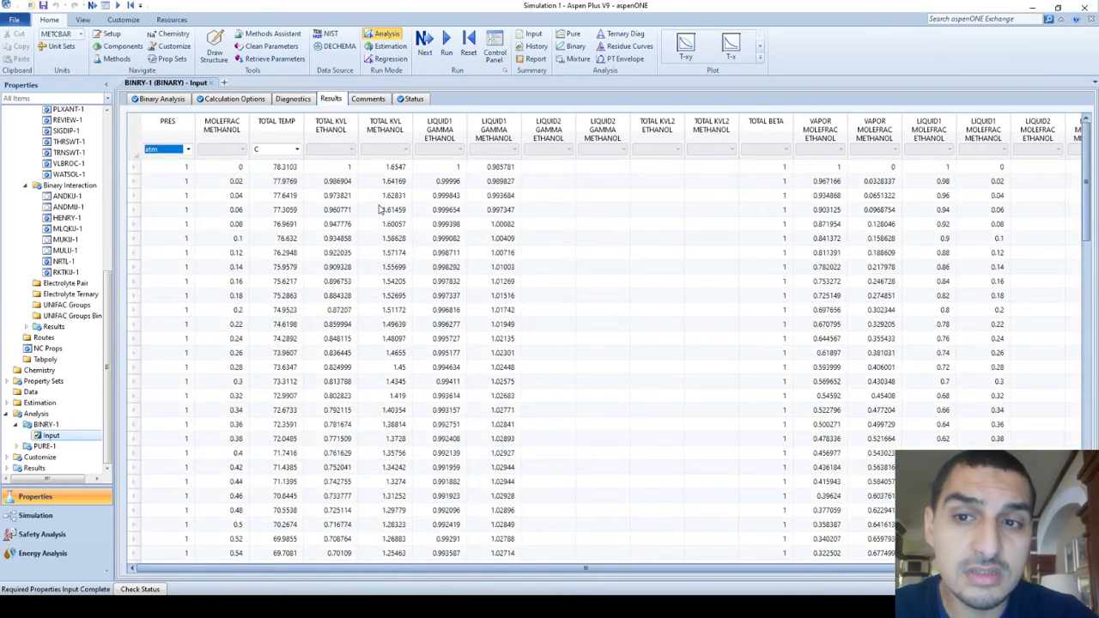
pyautogui.click(380, 210)
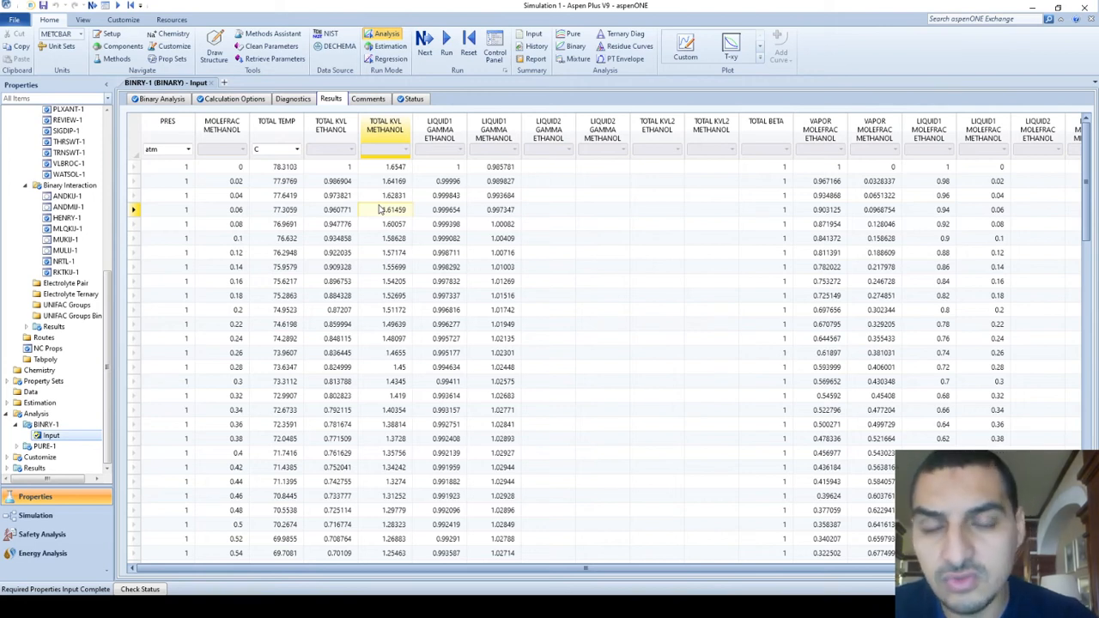
# Step: Highlight the vapor and liquid1 mole fraction columns together, first for ethanol and then for methanol
pyautogui.click(921, 142)
pyautogui.click(870, 129)
pyautogui.click(821, 129)
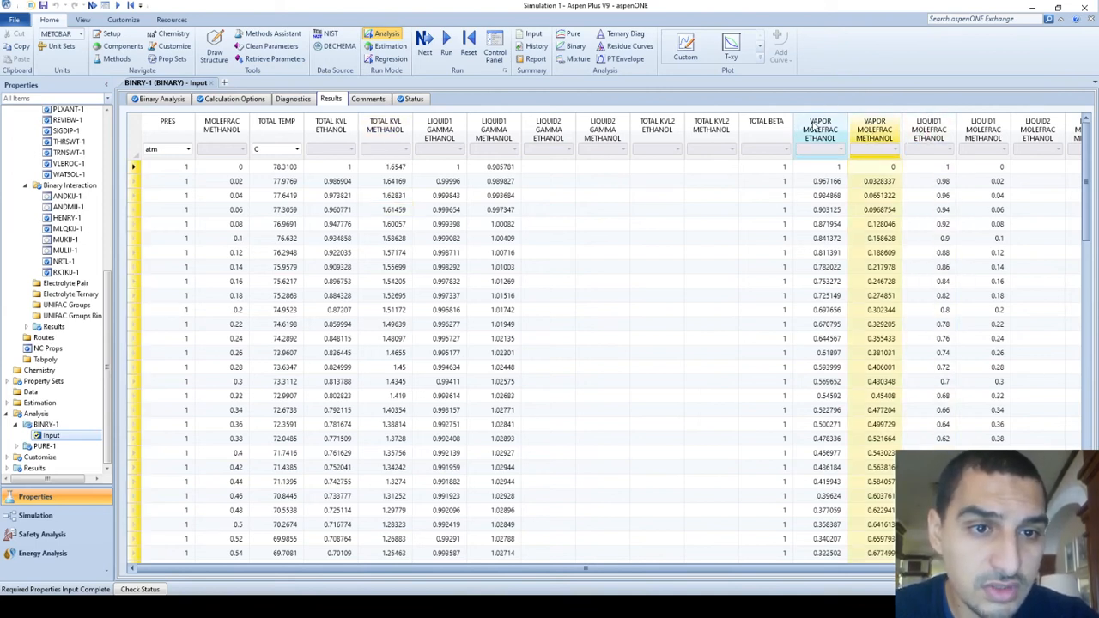
pyautogui.keyDown('ctrl'); pyautogui.click(930, 129); pyautogui.keyUp('ctrl')
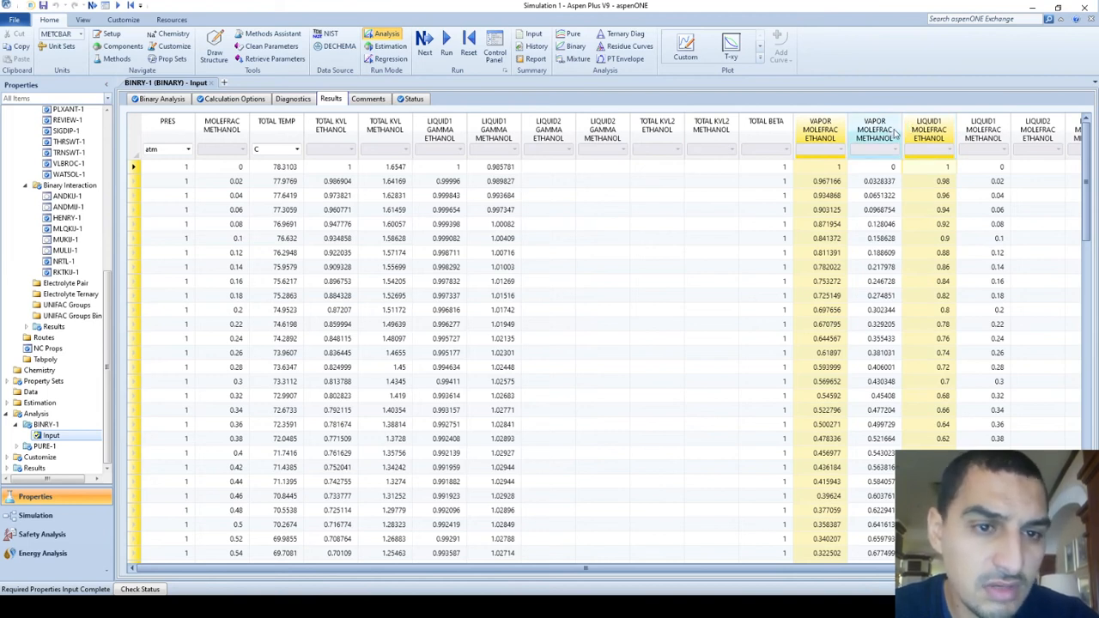
pyautogui.click(893, 131)
pyautogui.keyDown('ctrl'); pyautogui.click(984, 131); pyautogui.keyUp('ctrl')
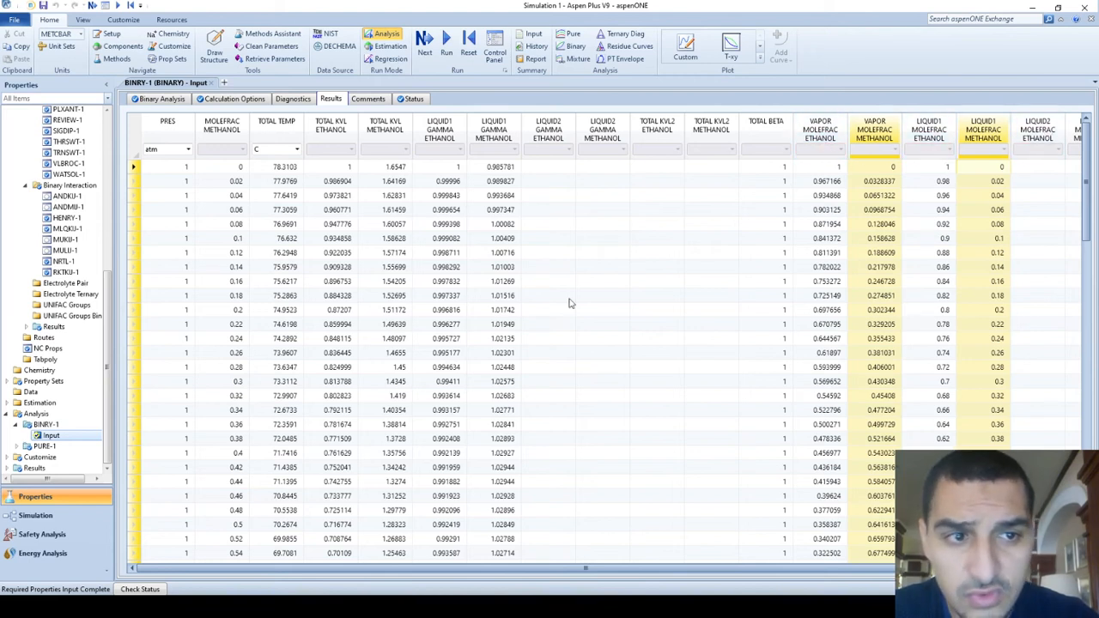
# Step: Compare the ethanol and methanol total KVL values in the low-methanol rows at 1 atm
pyautogui.click(393, 169)
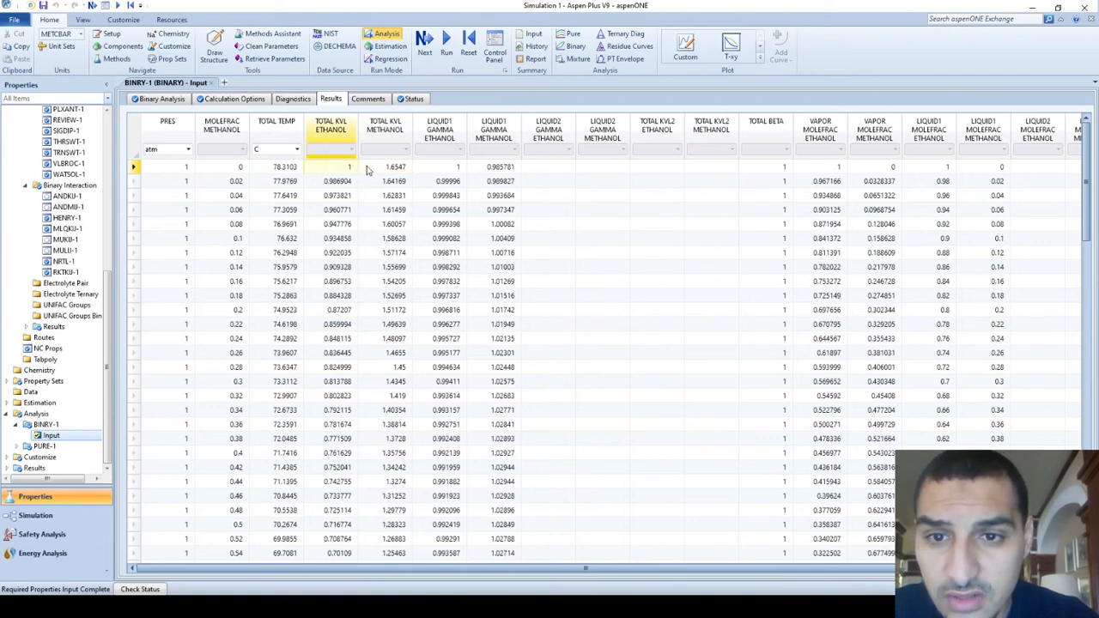
pyautogui.click(373, 169)
pyautogui.click(331, 221)
pyautogui.click(411, 213)
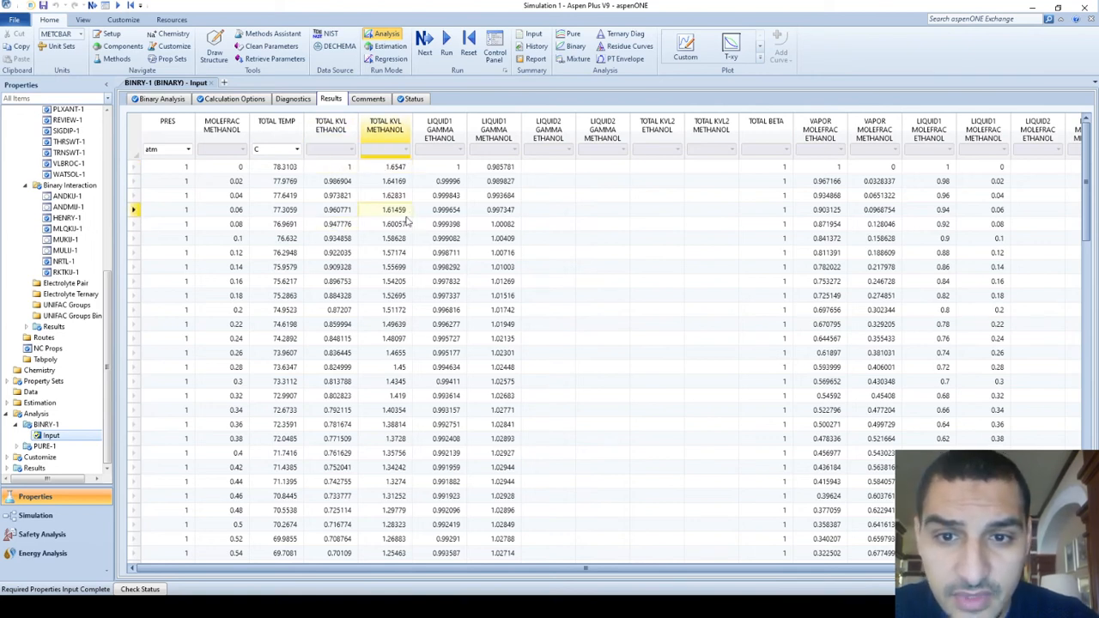
pyautogui.click(374, 268)
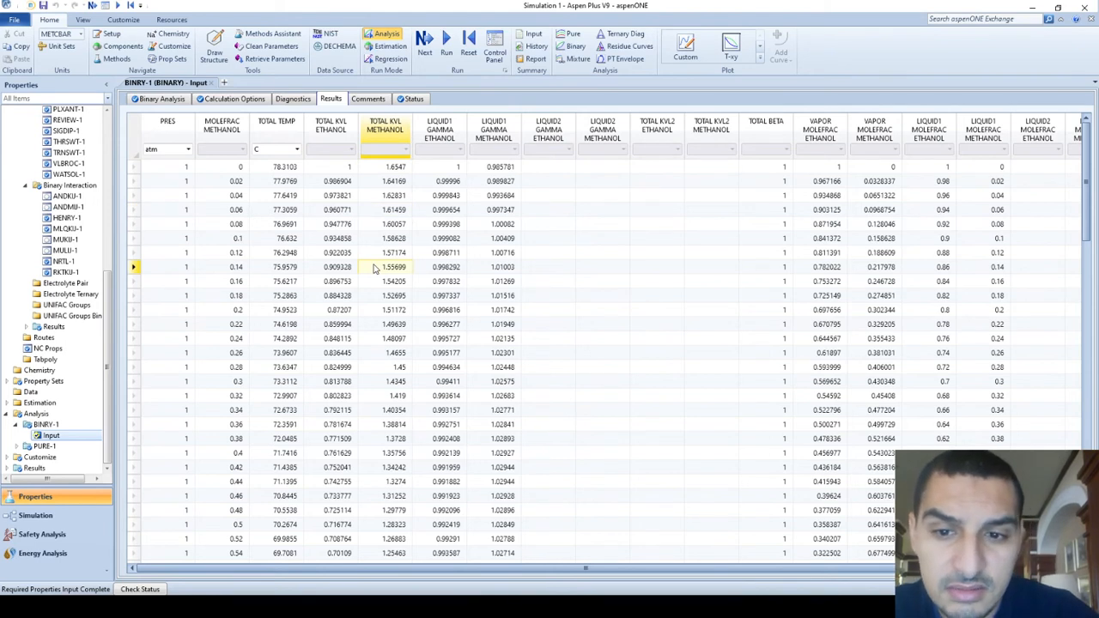
# Step: Inspect the ethanol total KVL values at the methanol-rich end of the 5 atm results, then return to the first row's methanol value
pyautogui.hotkey('ctrl', 'Down')
pyautogui.press('Left')
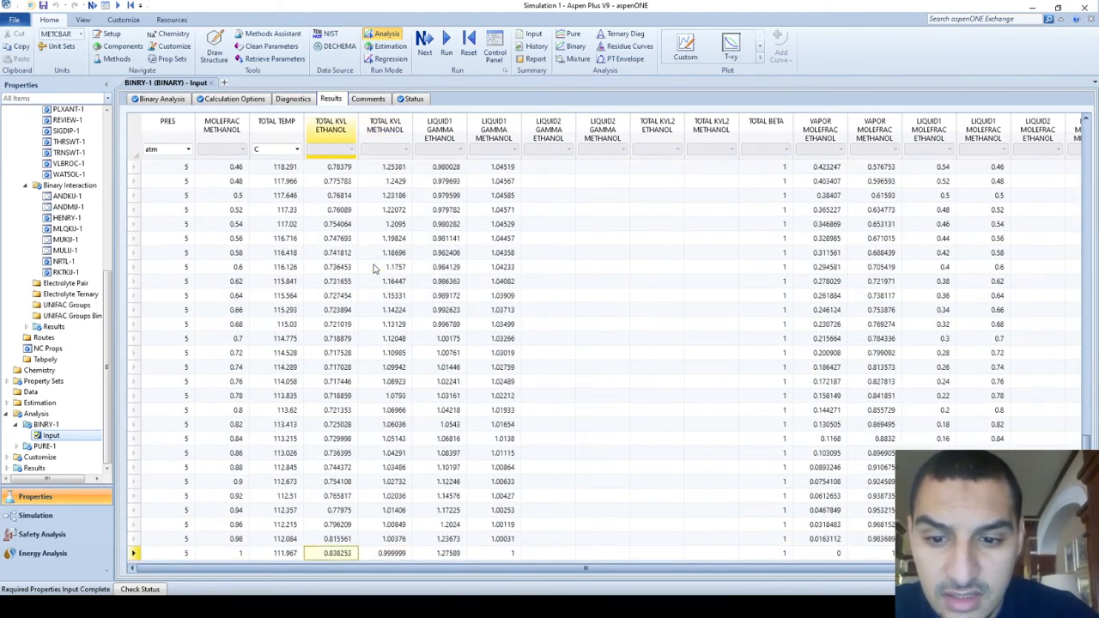
pyautogui.press('Up')
pyautogui.press('Up')
pyautogui.press('Up')
pyautogui.press('Up')
pyautogui.press('Up')
pyautogui.press('Up')
pyautogui.press('Up')
pyautogui.press('Up')
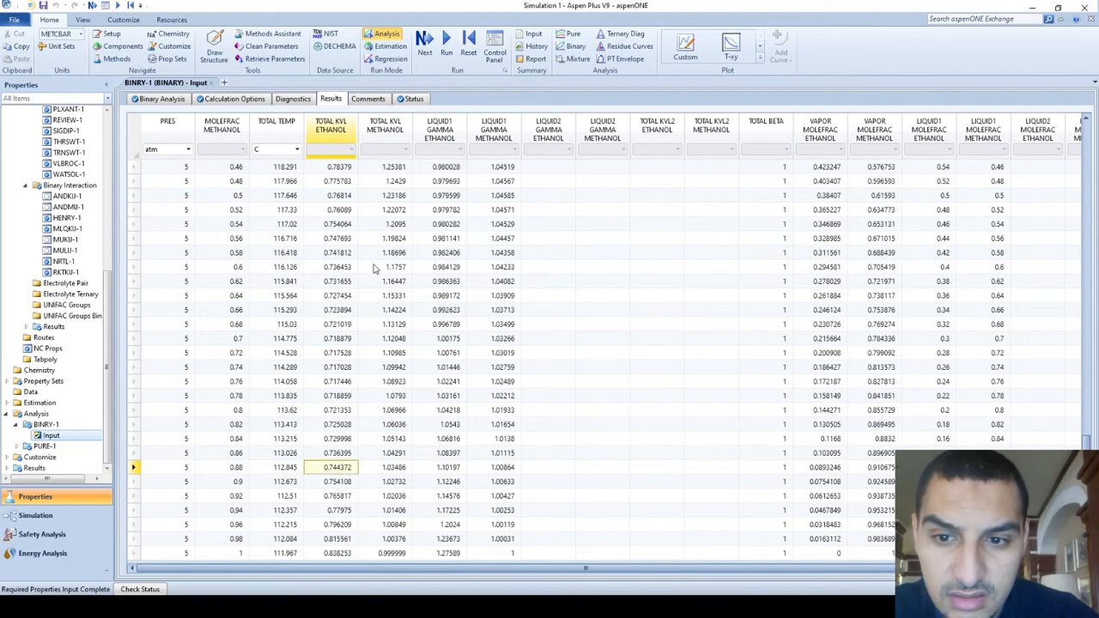
pyautogui.hotkey('ctrl', 'Up')
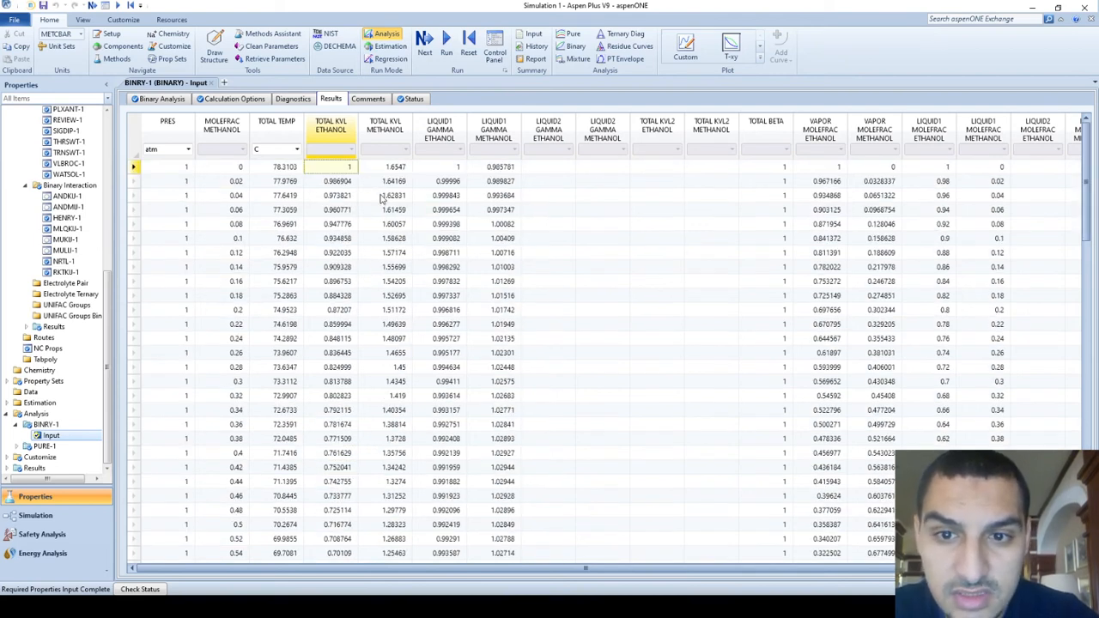
pyautogui.click(381, 169)
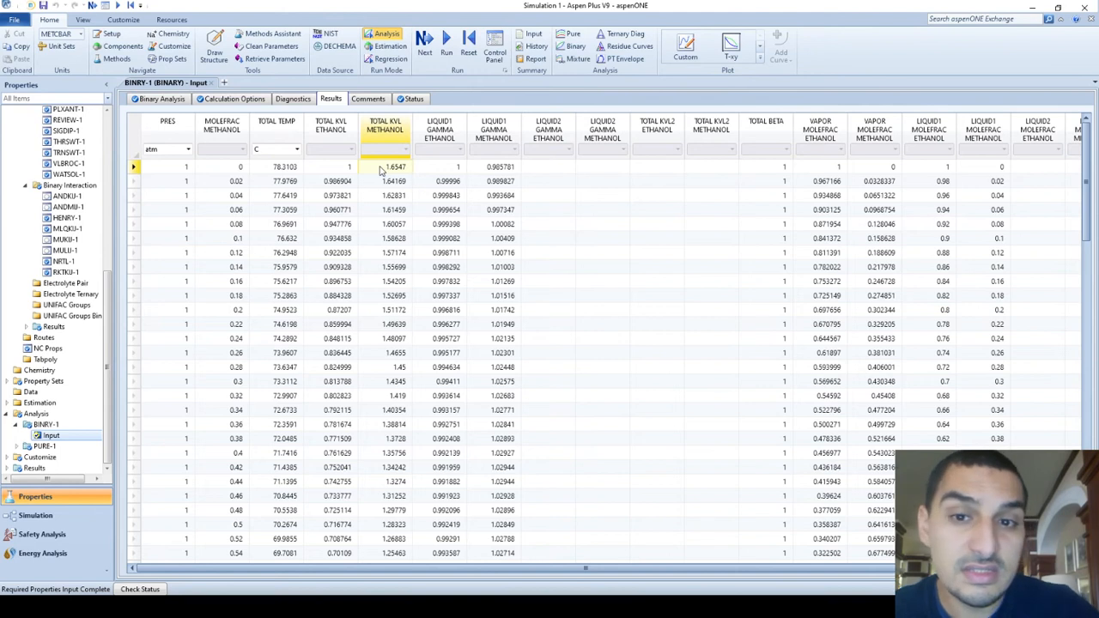
# Step: Change component 2 of the binary analysis to WATER and run the Txy analysis for ethanol and water
pyautogui.click(169, 100)
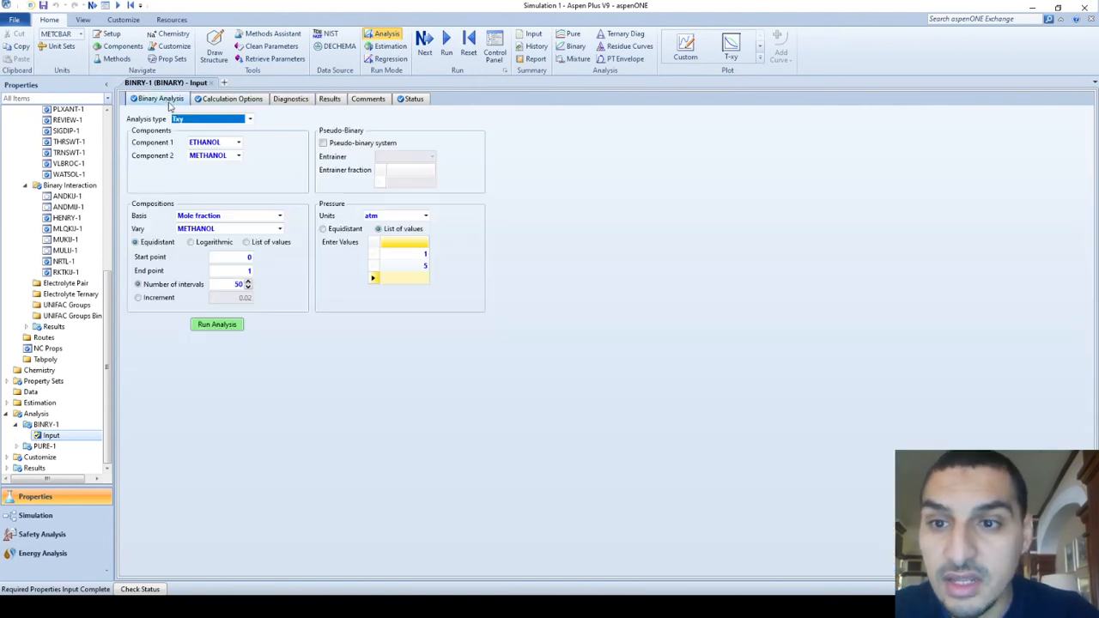
pyautogui.click(239, 156)
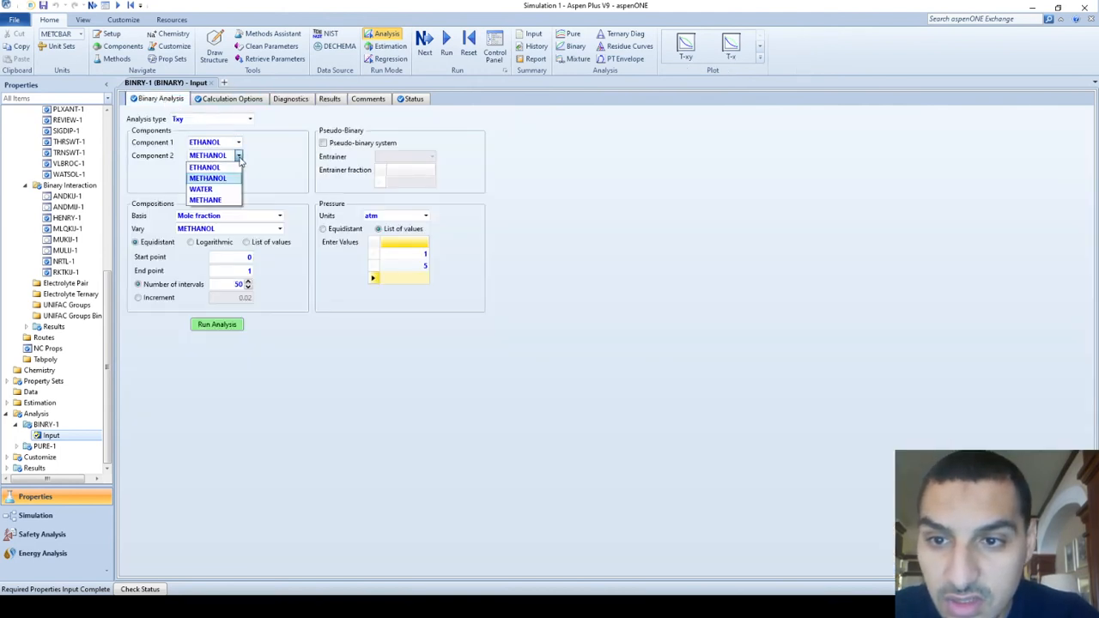
pyautogui.click(216, 192)
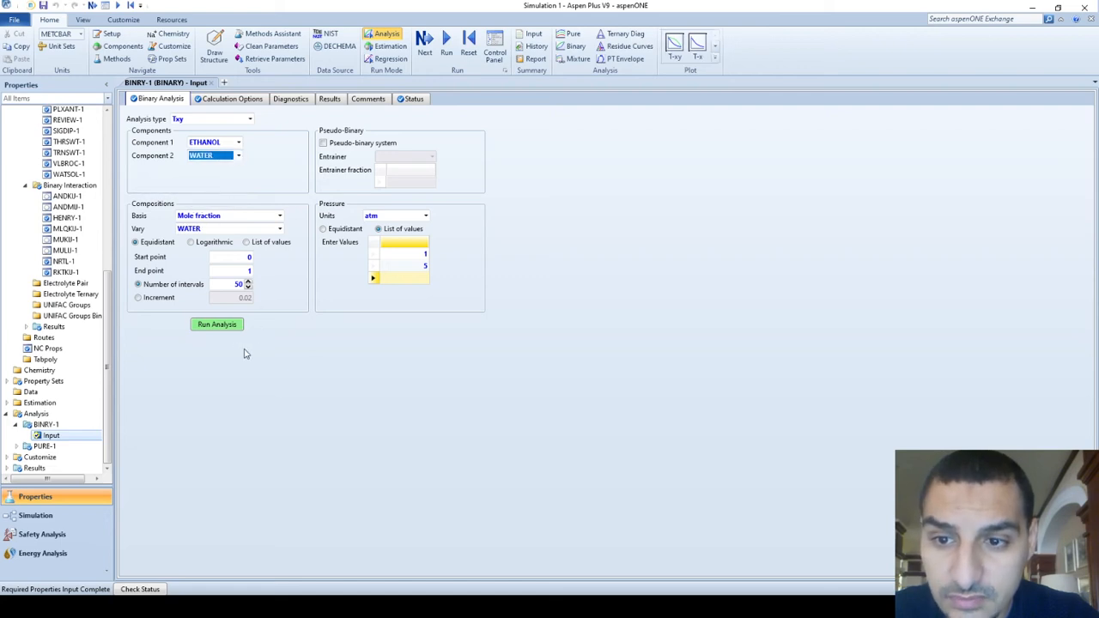
pyautogui.click(225, 330)
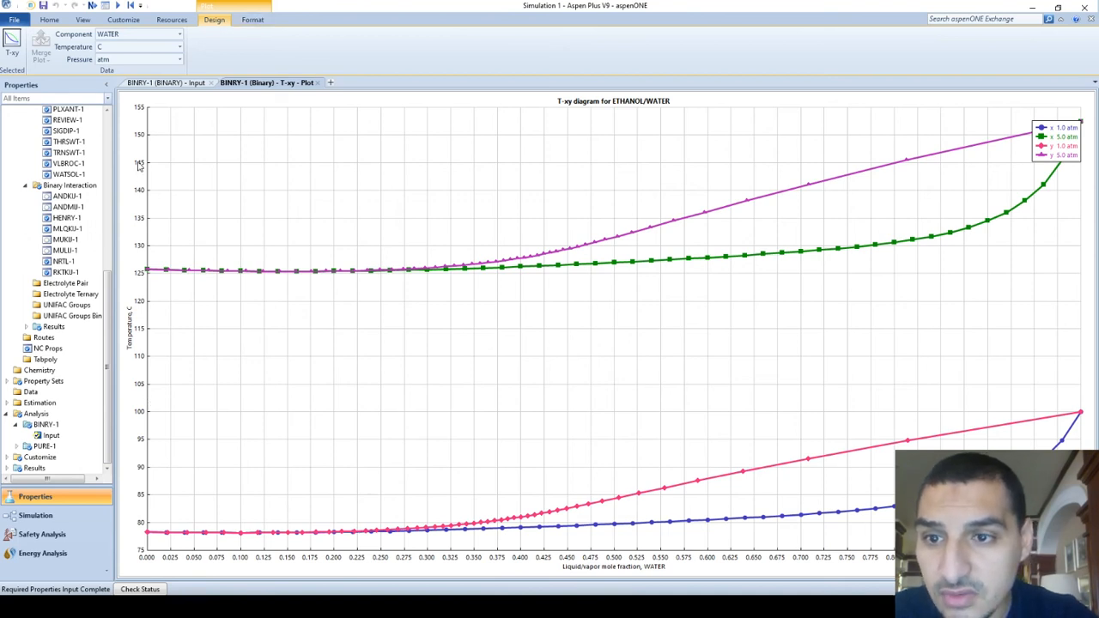
# Step: Set the maximum of the temperature axis to 105 in the ethanol/water T-xy plot
pyautogui.click(249, 21)
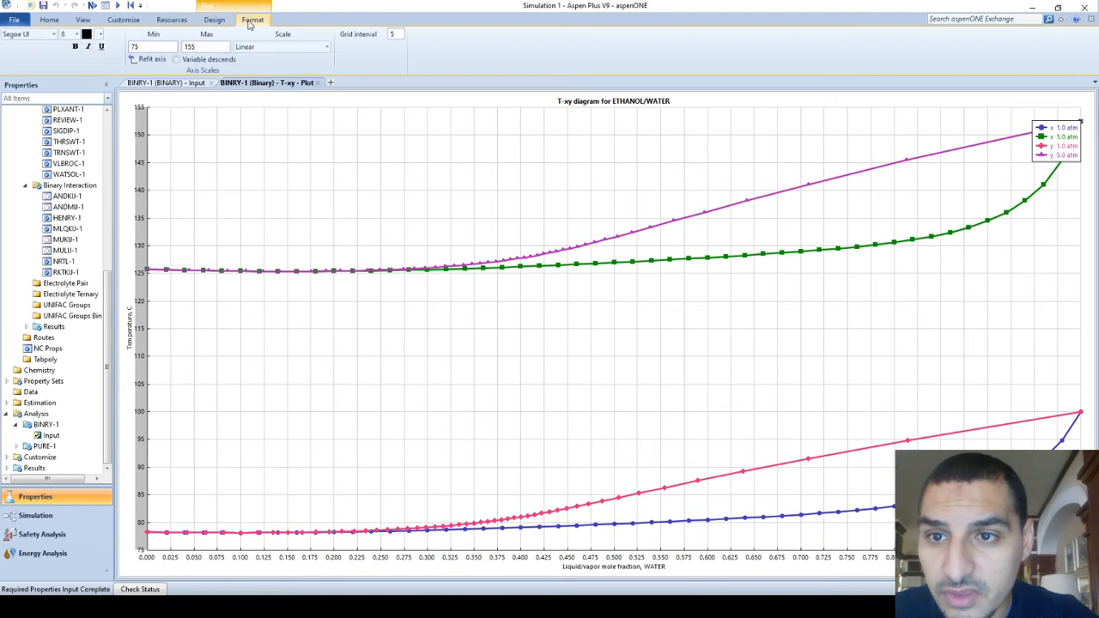
pyautogui.doubleClick(209, 46)
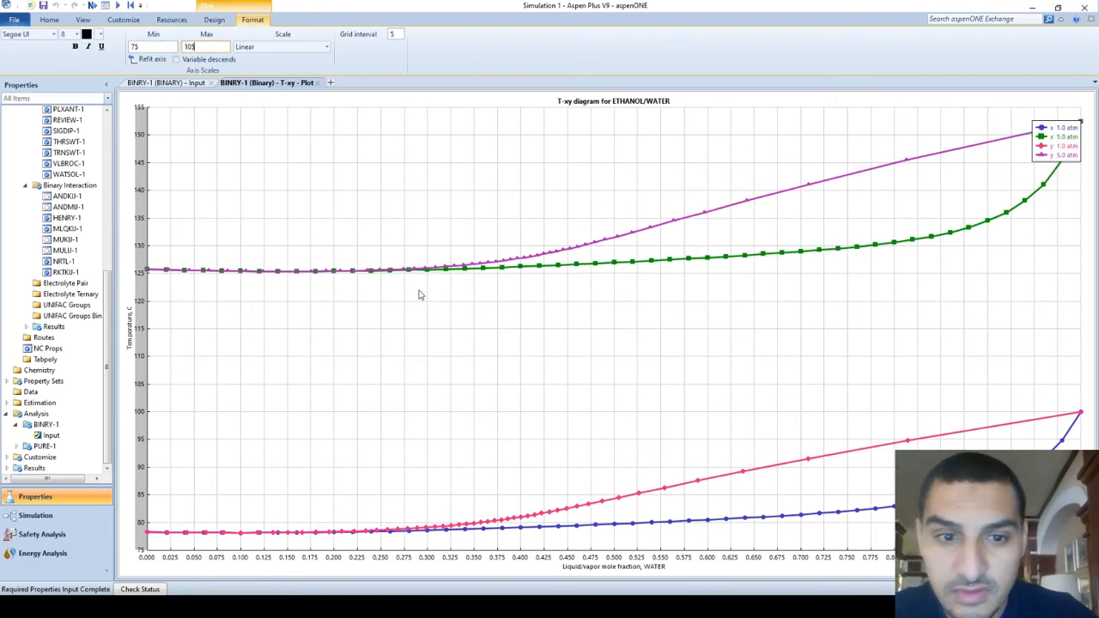
pyautogui.press('Return')
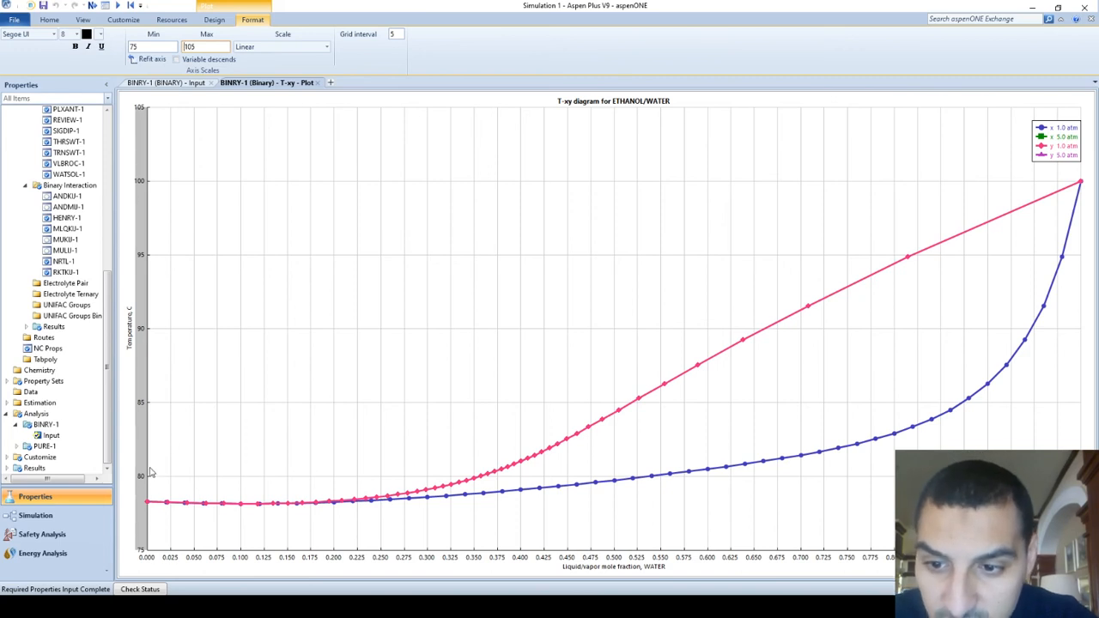
# Step: Zoom in on the low-water end of the 1 atm curves, up to about 0.29 water mole fraction
pyautogui.moveTo(413, 474); pyautogui.dragTo(145, 541)
pyautogui.rightClick(217, 503)
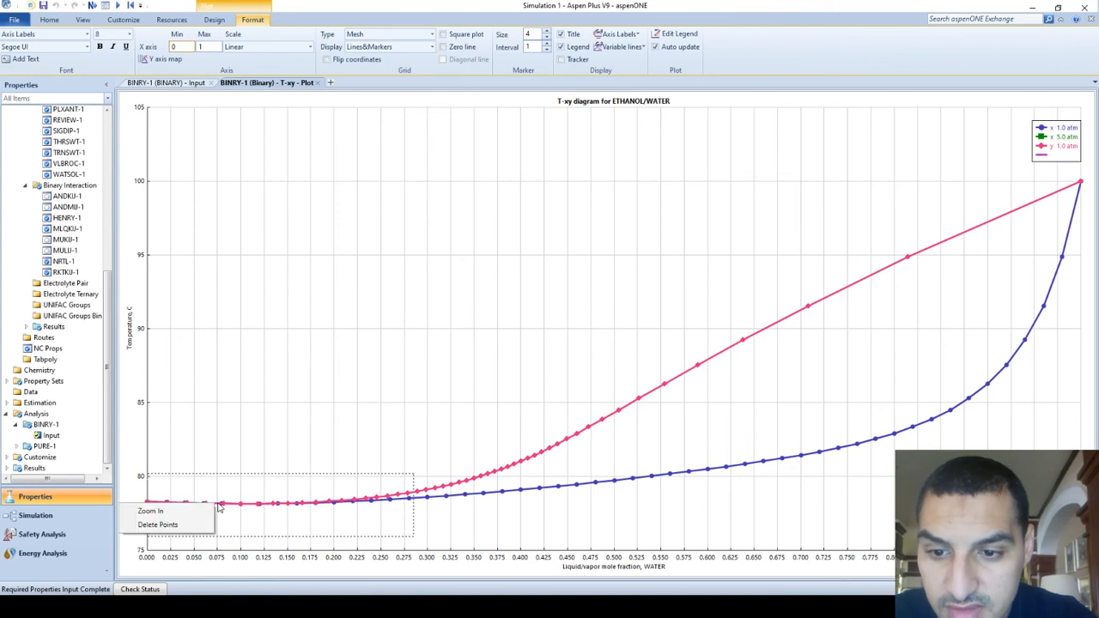
pyautogui.click(151, 511)
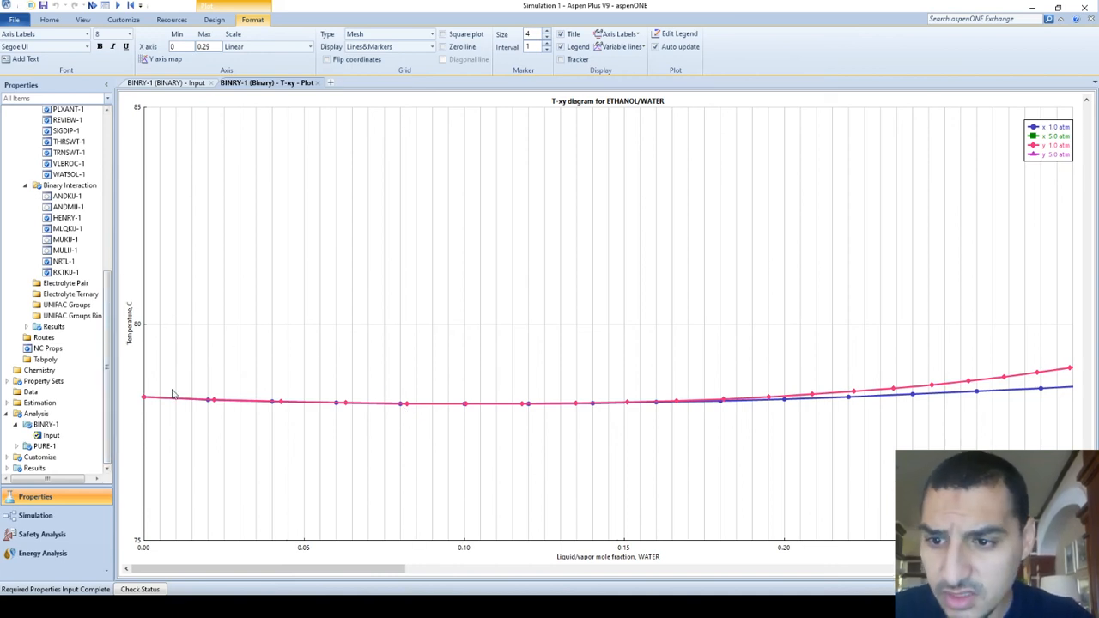
# Step: Open the ethanol/water results table and compare it with the zoomed T-xy plot
pyautogui.click(190, 84)
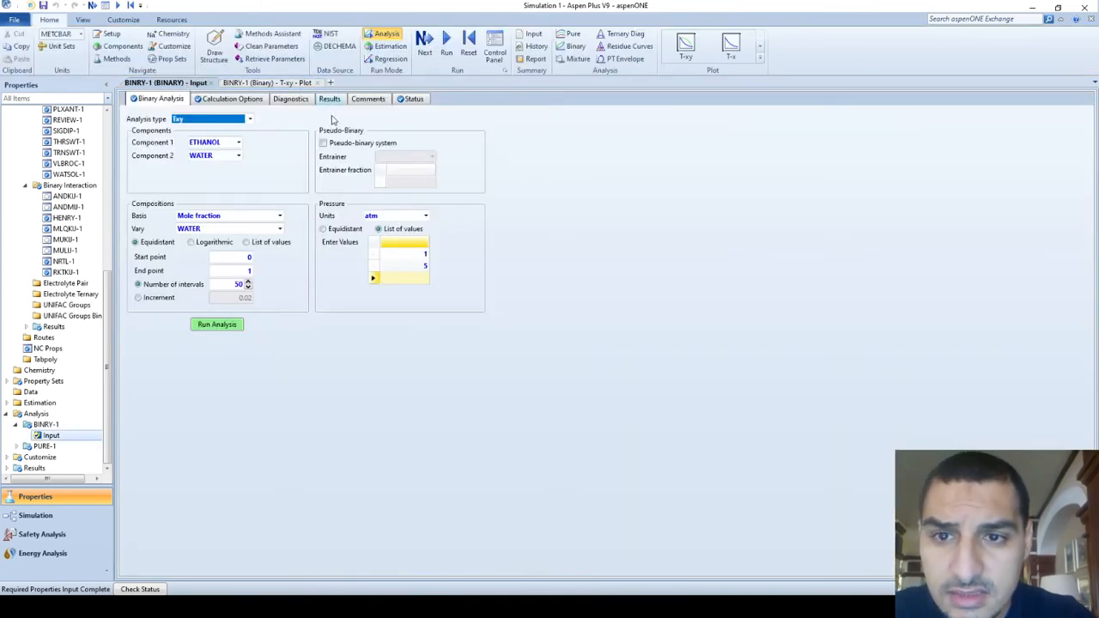
pyautogui.click(332, 99)
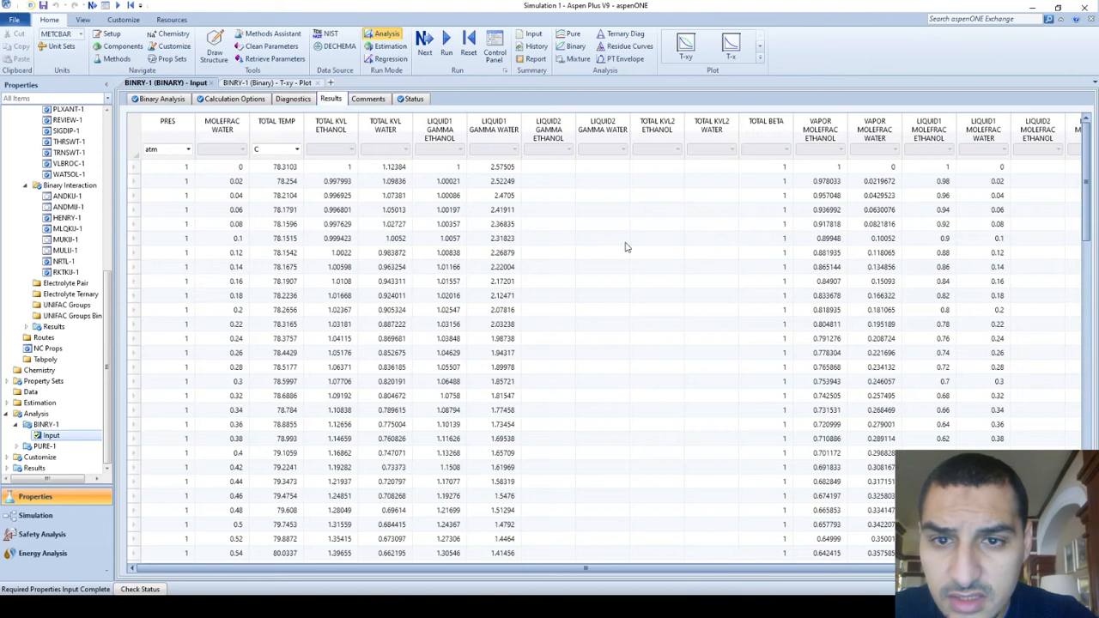
pyautogui.scroll(-1, 806, 353)
pyautogui.press('Right')
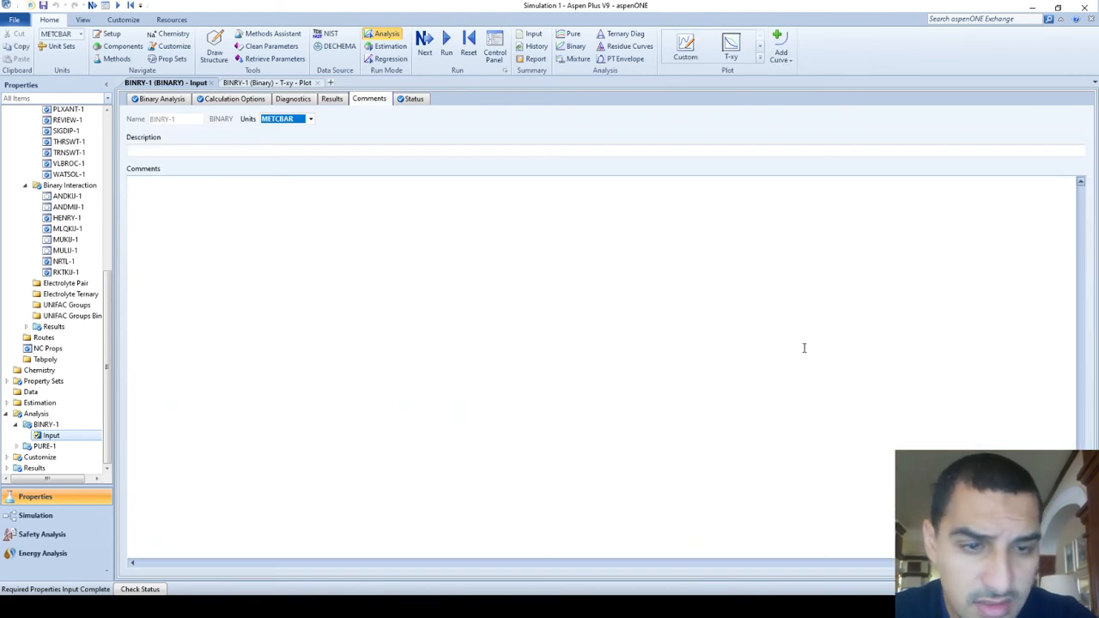
pyautogui.click(334, 99)
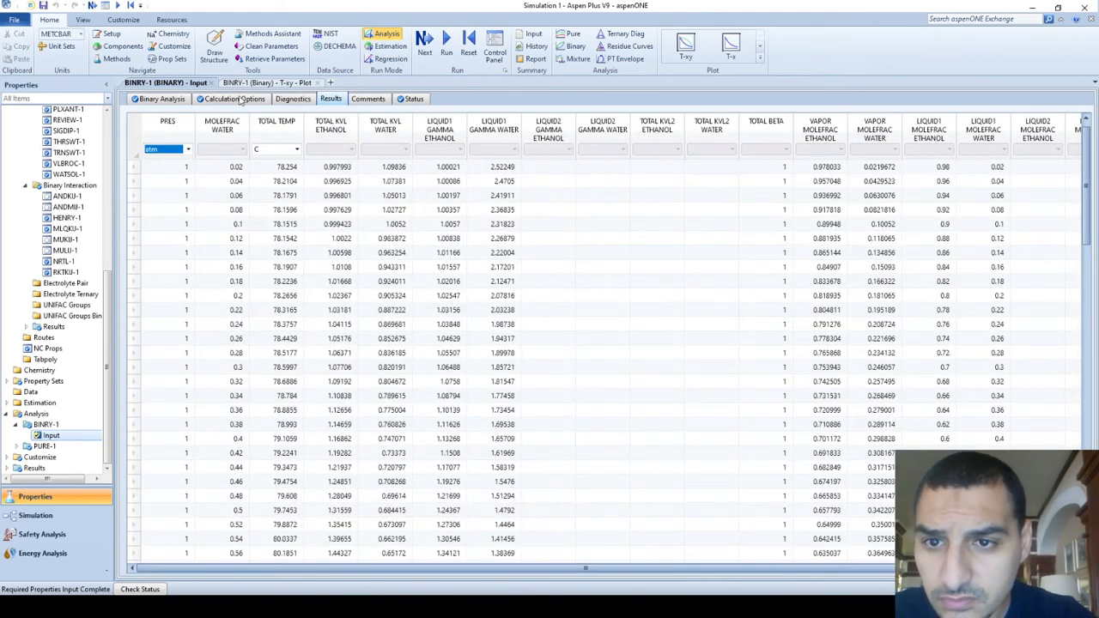
pyautogui.click(267, 83)
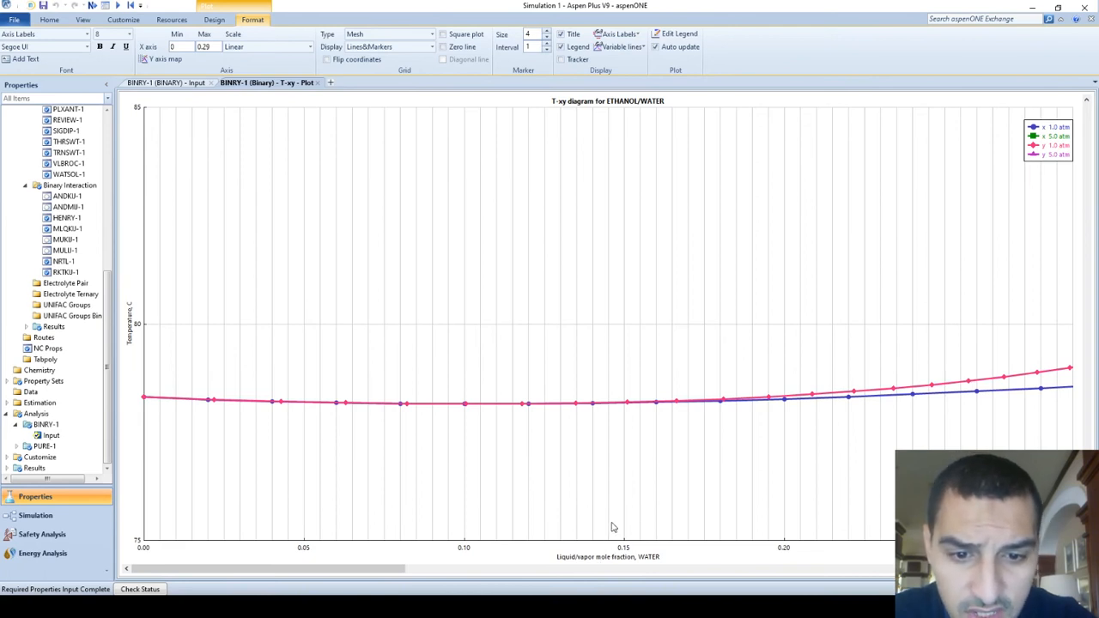
pyautogui.click(182, 84)
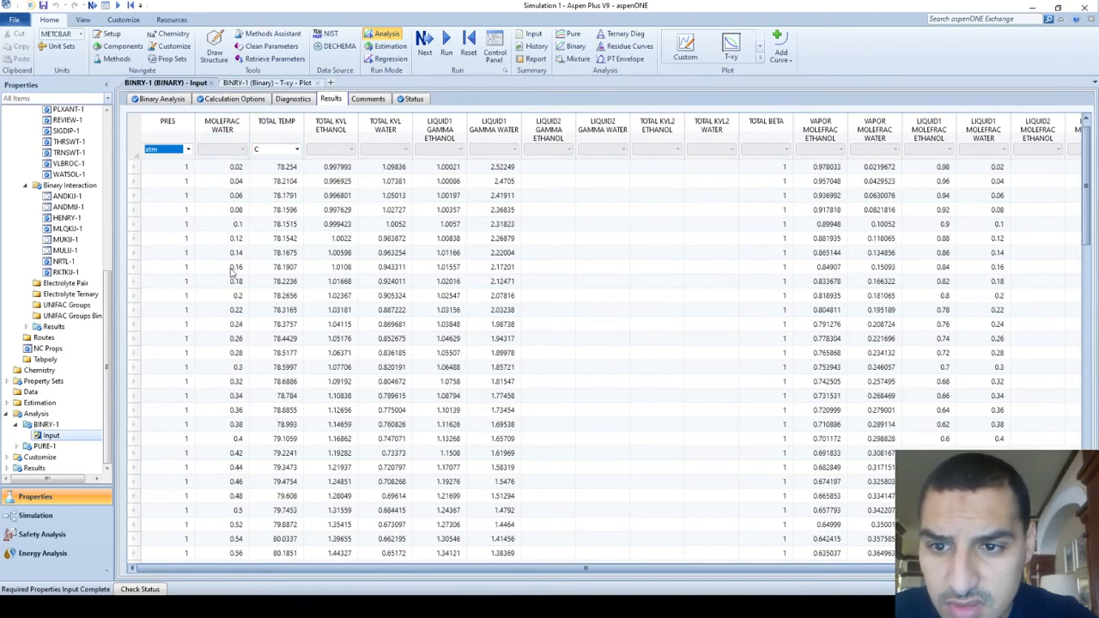
# Step: Trace the row for 0.16 water mole fraction at 1 atm across to its ethanol vapor mole fraction
pyautogui.click(230, 268)
pyautogui.press('Right')
pyautogui.press('Right')
pyautogui.press('Right')
pyautogui.press('Right')
pyautogui.press('Right')
pyautogui.press('Right')
pyautogui.press('Right')
pyautogui.press('Right')
pyautogui.press('Right')
pyautogui.press('Right')
pyautogui.press('Right')
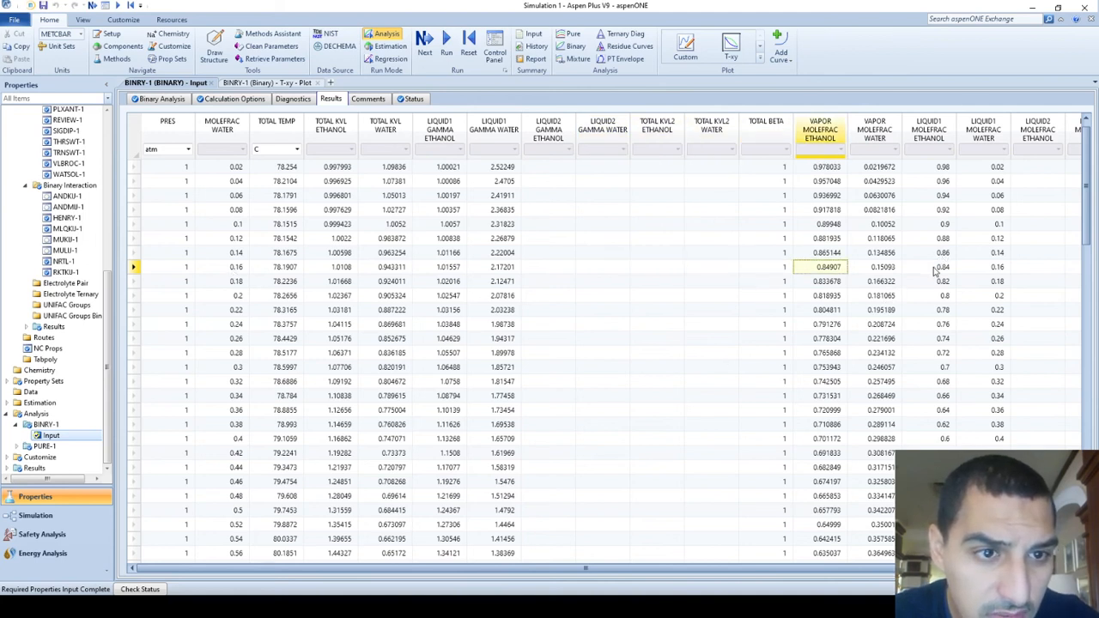
# Step: Compare the ethanol vapor and liquid1 mole fractions in nearby rows, ending with the row for 0.1 water mole fraction highlighted
pyautogui.click(936, 269)
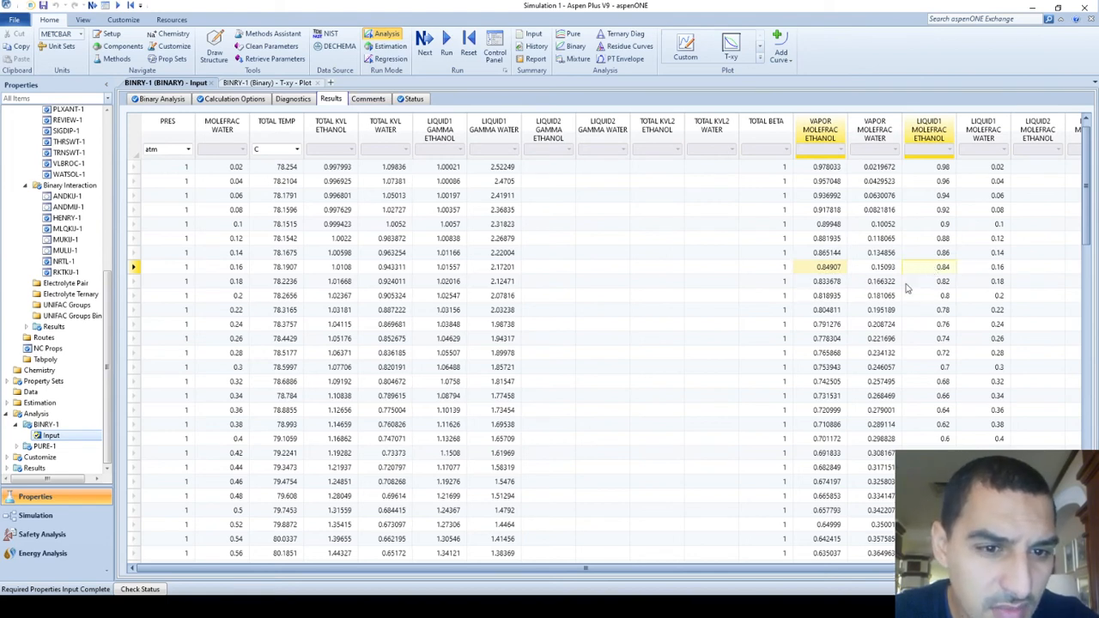
pyautogui.click(831, 285)
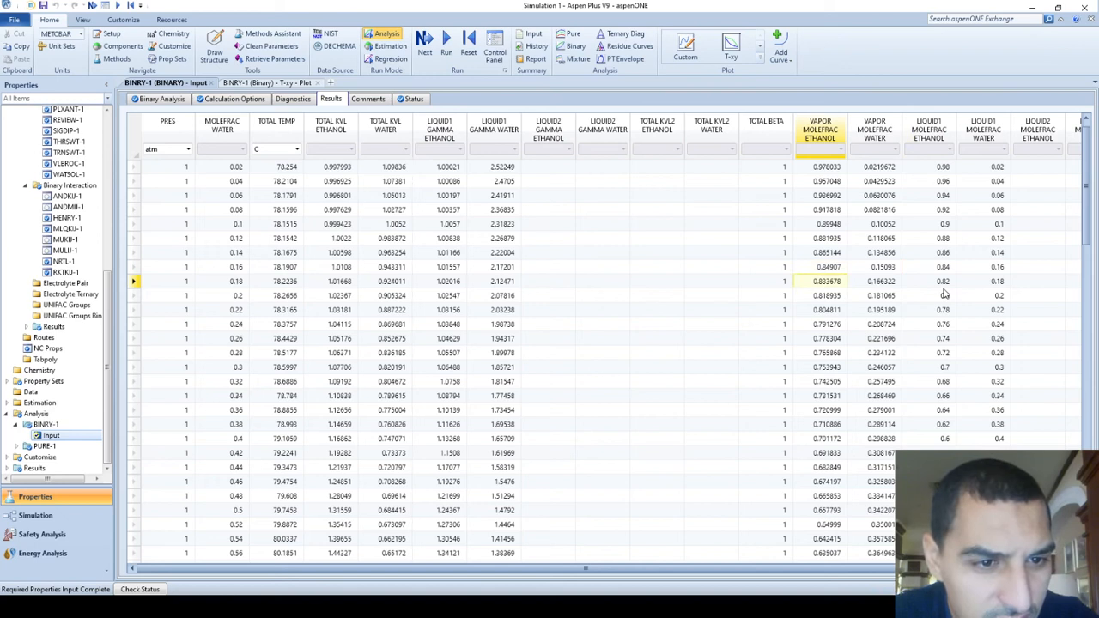
pyautogui.click(940, 285)
pyautogui.click(829, 255)
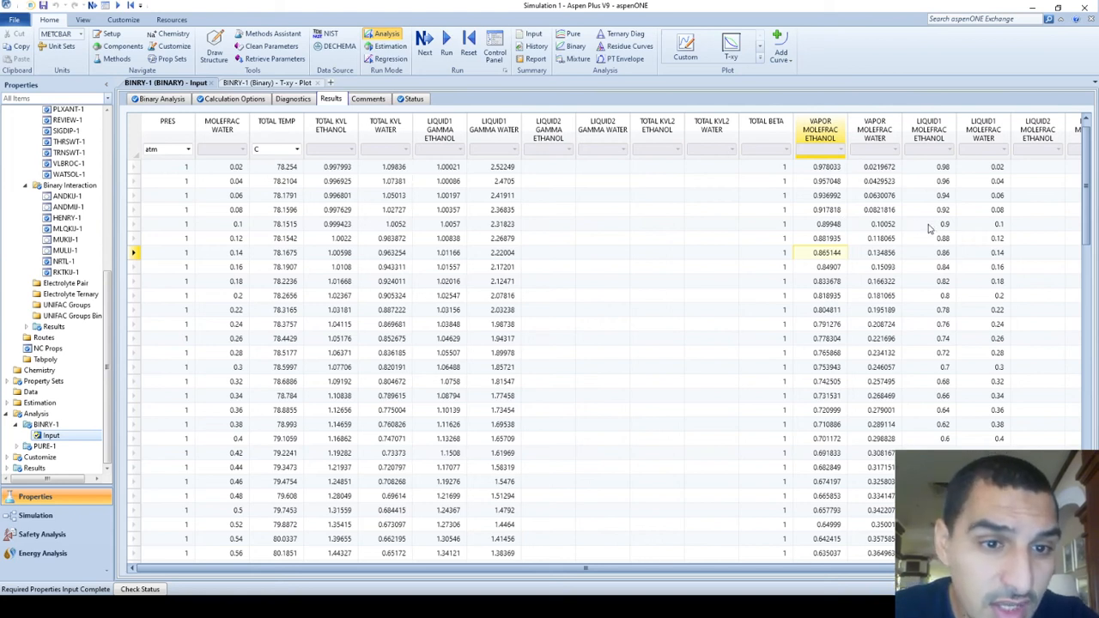
pyautogui.moveTo(930, 227); pyautogui.dragTo(840, 230)
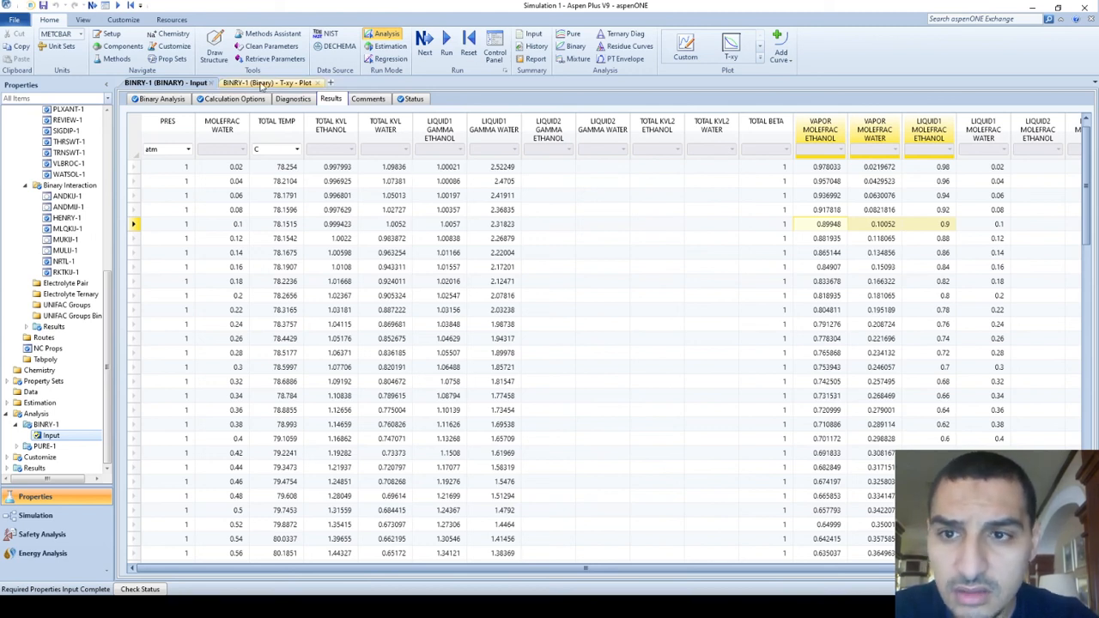
# Step: Close the T-xy plot and create a y-x plot from the ethanol/water results
pyautogui.click(317, 83)
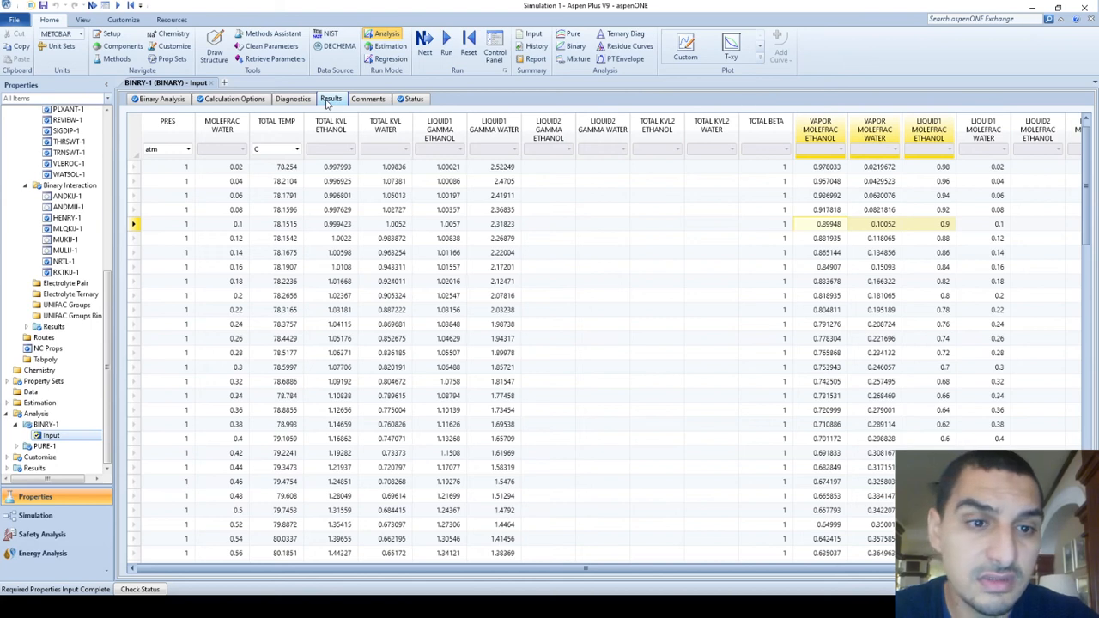
pyautogui.click(760, 57)
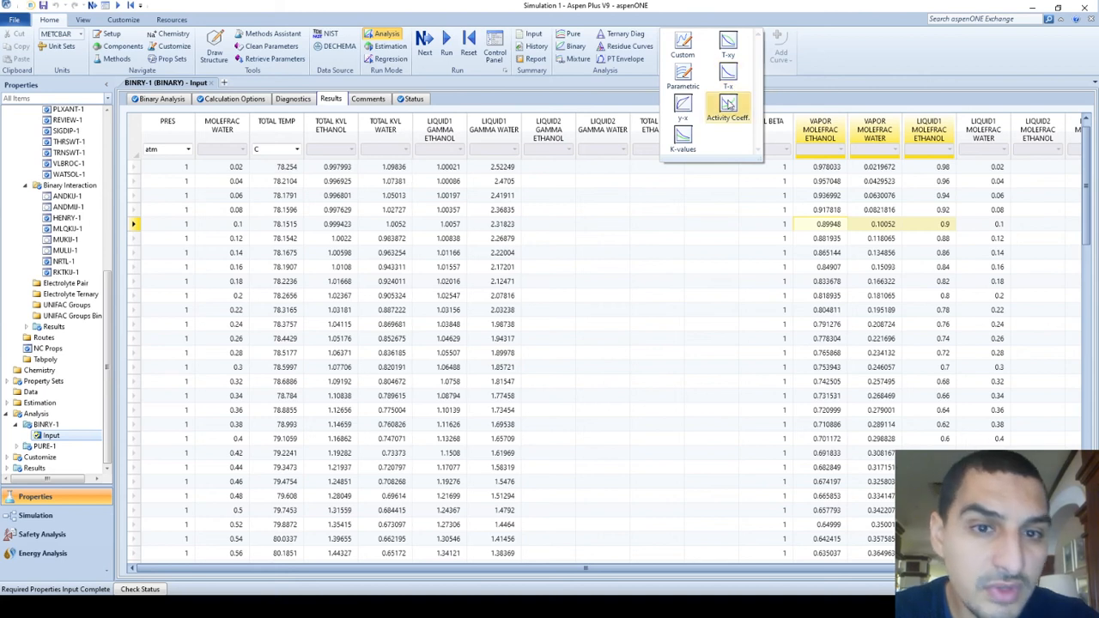
pyautogui.click(684, 105)
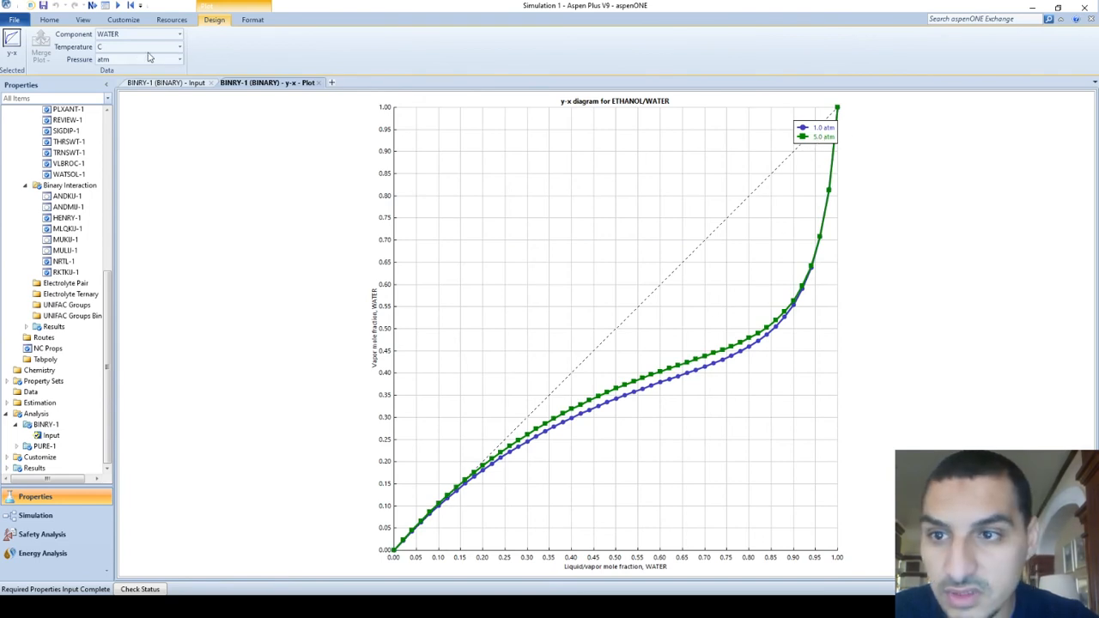
# Step: Keep the y-x plot's display as Lines&Markers and hide its 5.0 atm curve
pyautogui.click(254, 20)
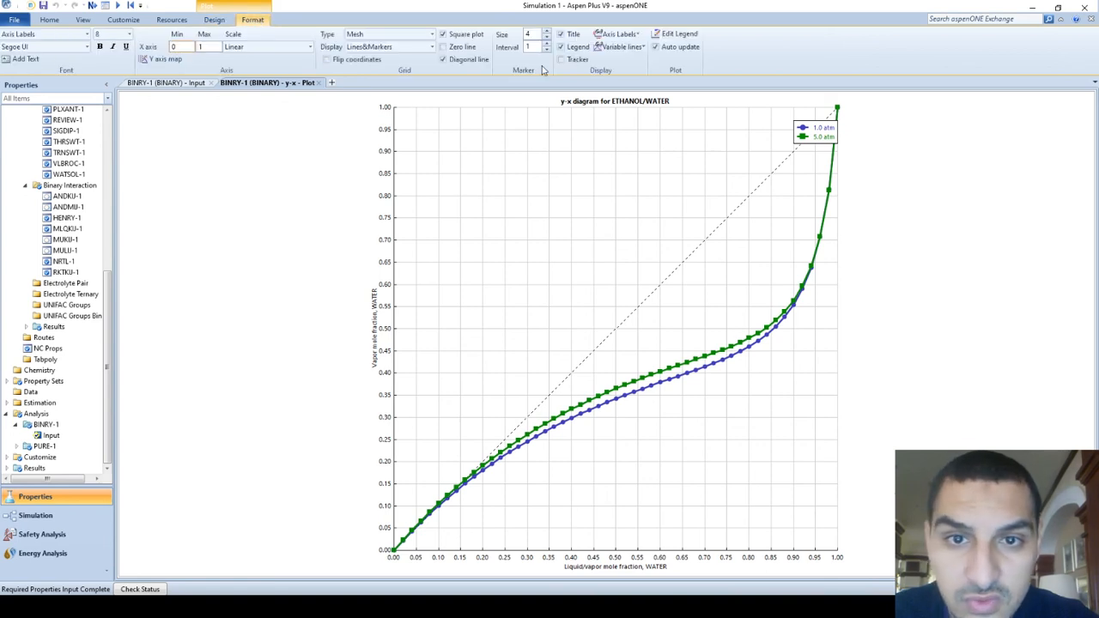
pyautogui.click(432, 47)
pyautogui.click(430, 54)
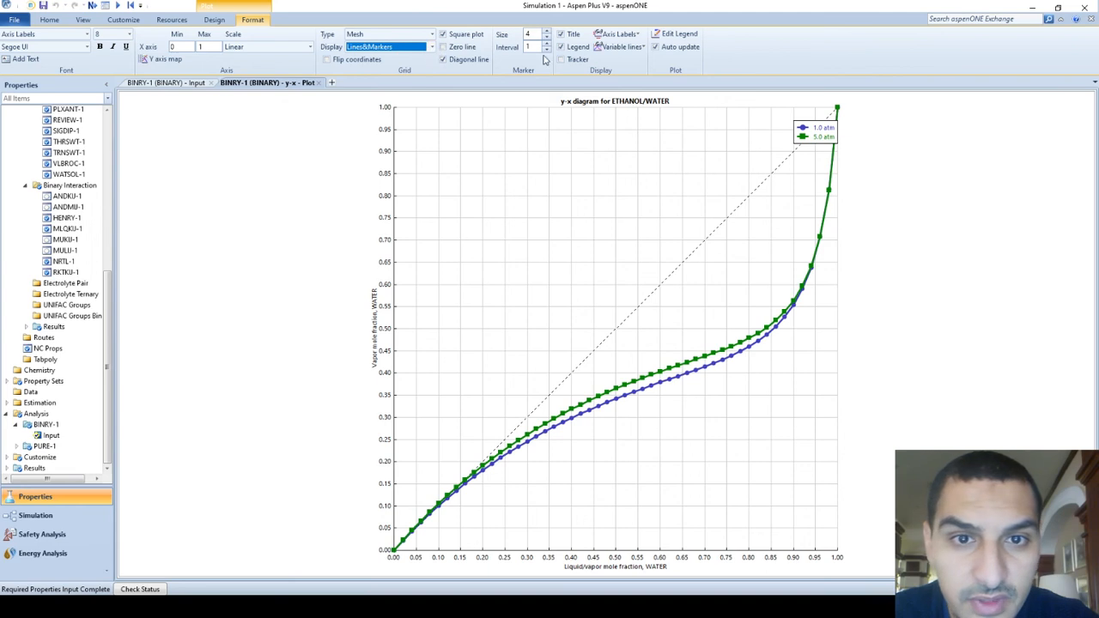
pyautogui.click(622, 47)
pyautogui.click(630, 72)
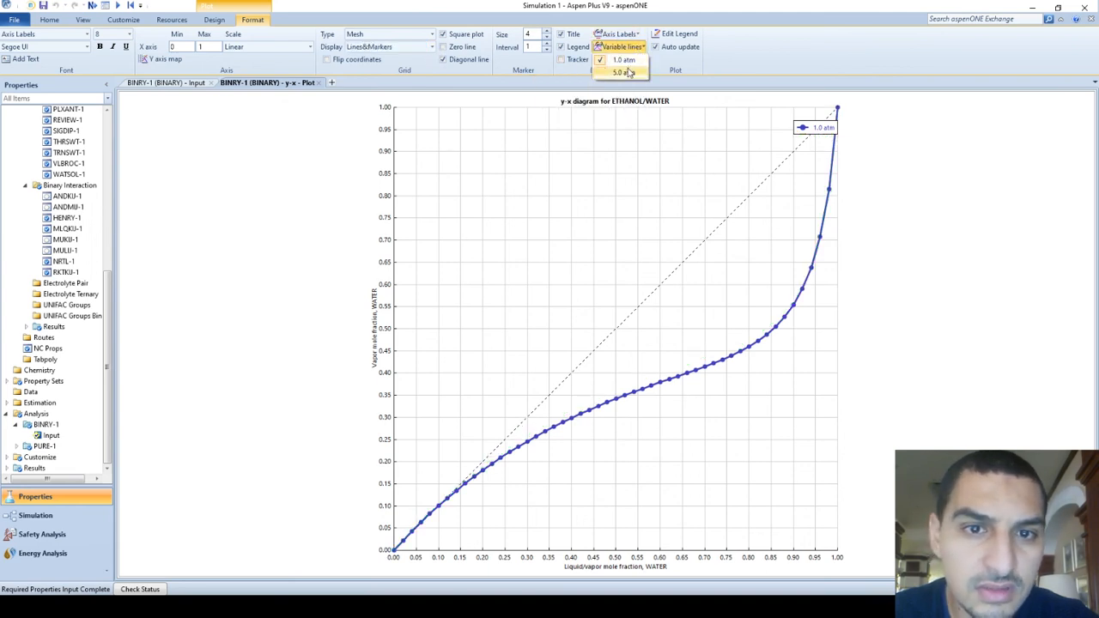
pyautogui.click(733, 65)
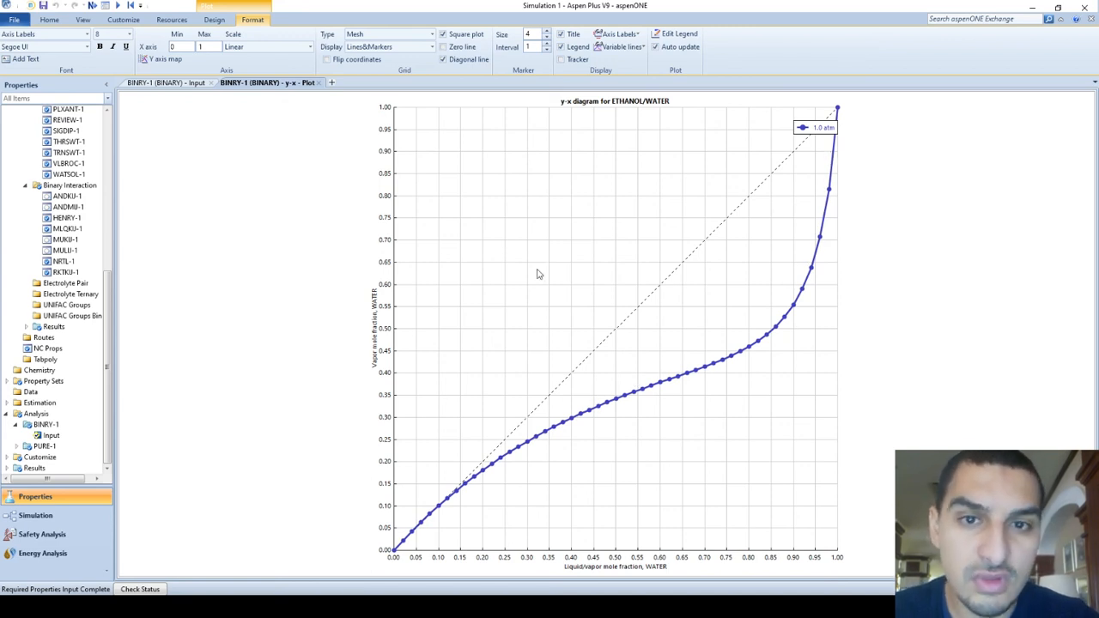
pyautogui.click(631, 47)
pyautogui.click(632, 47)
pyautogui.click(632, 35)
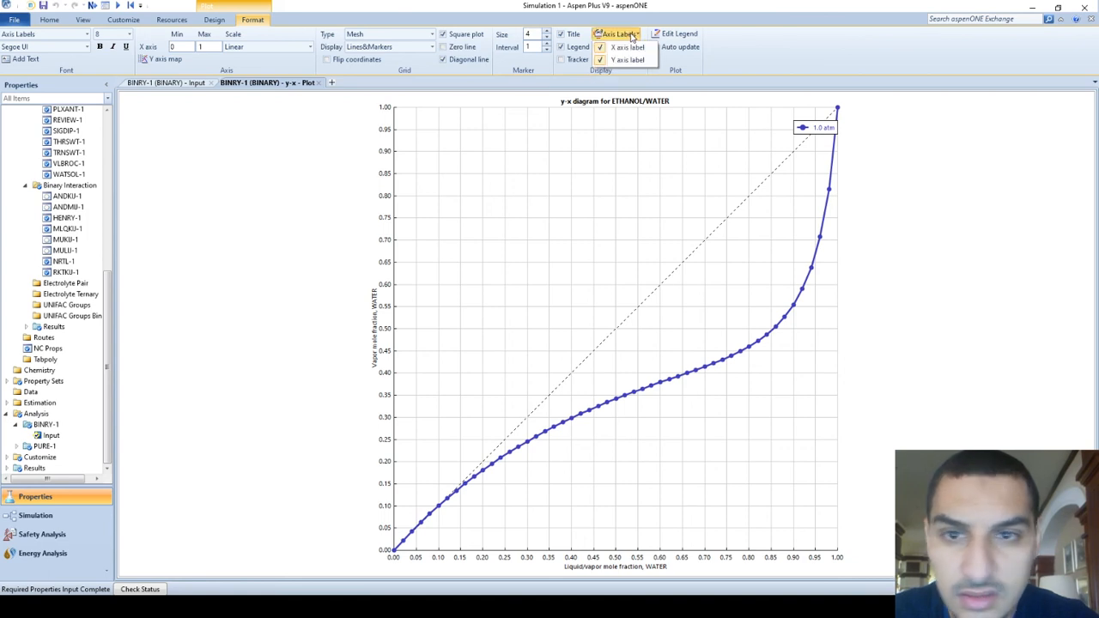
pyautogui.click(632, 34)
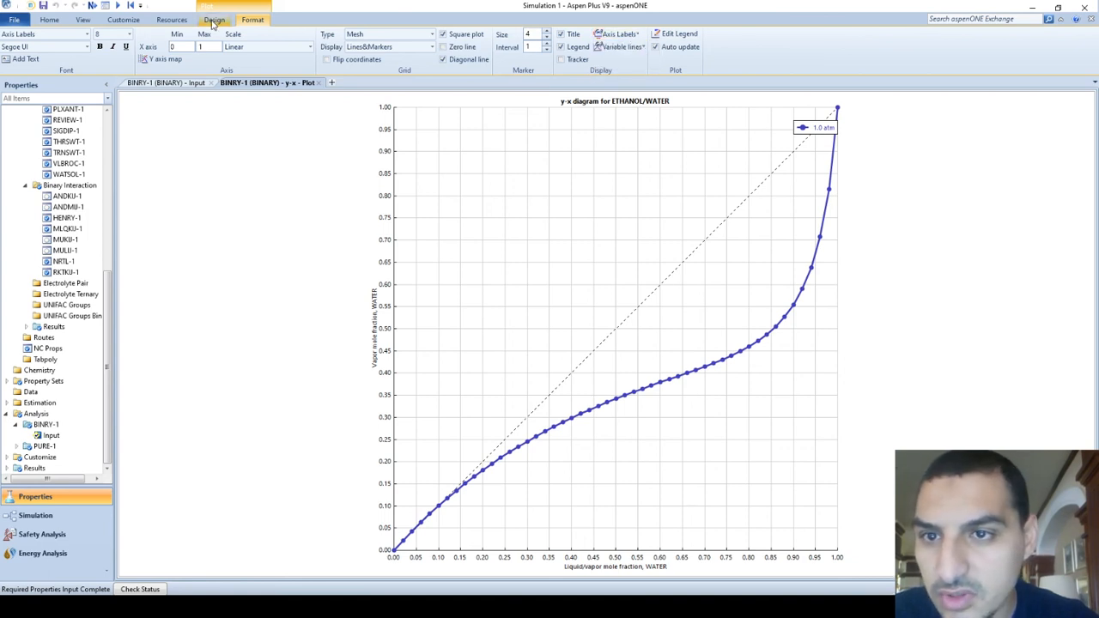
# Step: Change the y-x plot's component from water to ETHANOL, accepting that the plot is rebuilt without its earlier formatting
pyautogui.click(213, 21)
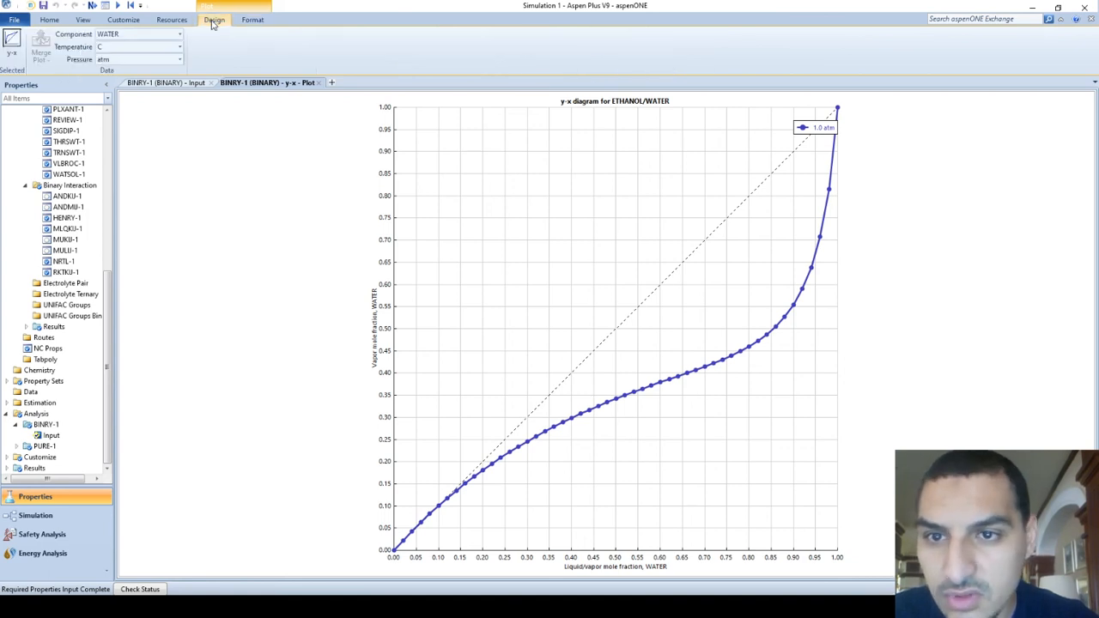
pyautogui.click(188, 84)
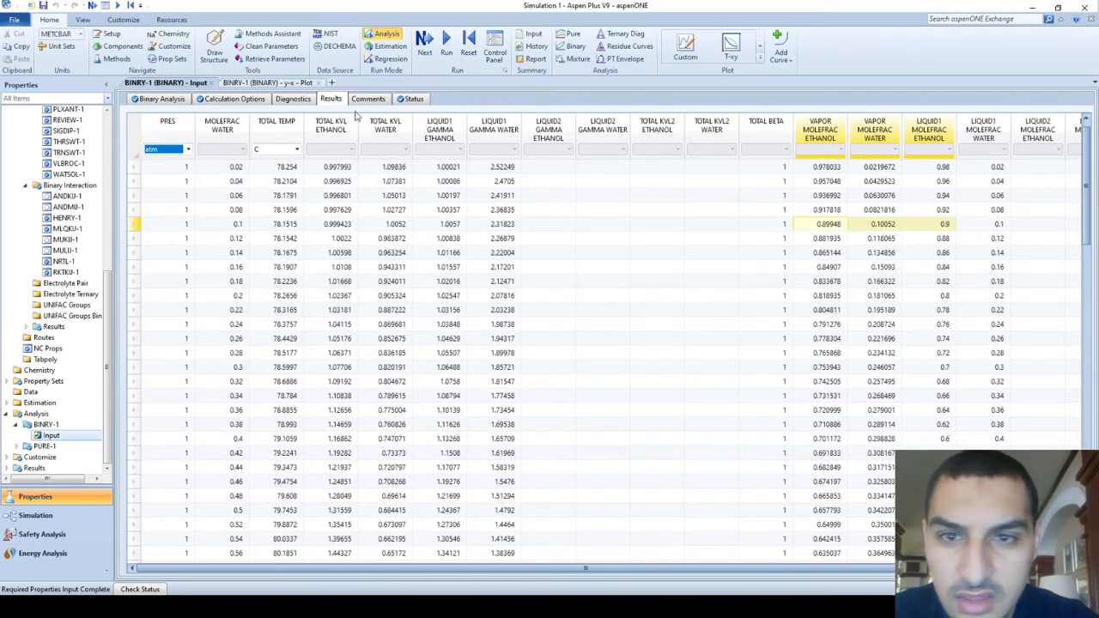
pyautogui.click(282, 83)
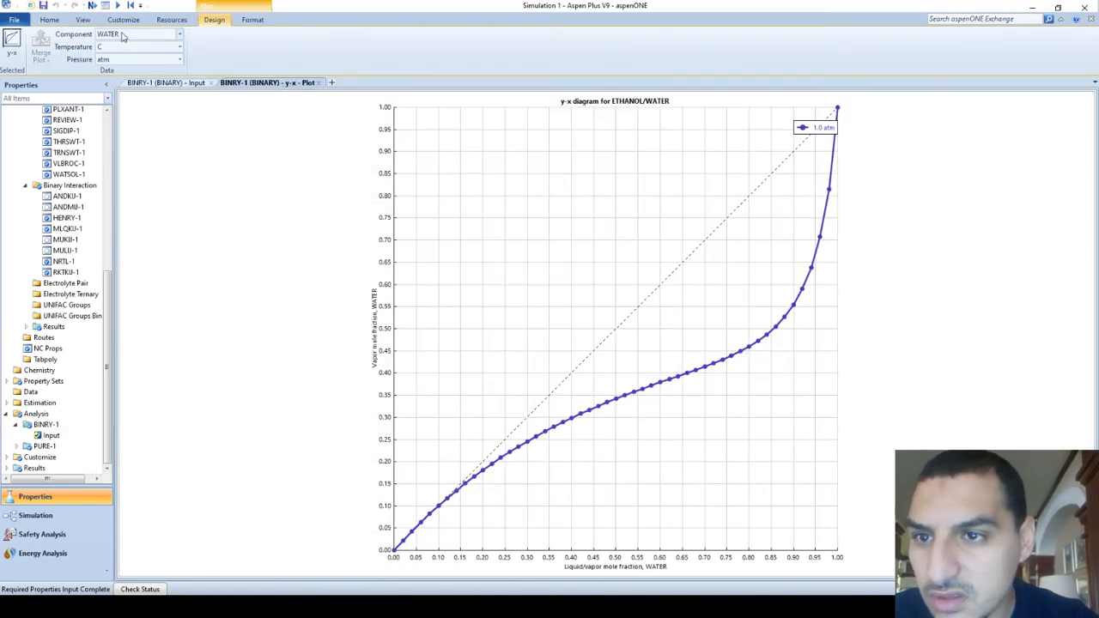
pyautogui.click(122, 36)
pyautogui.click(123, 37)
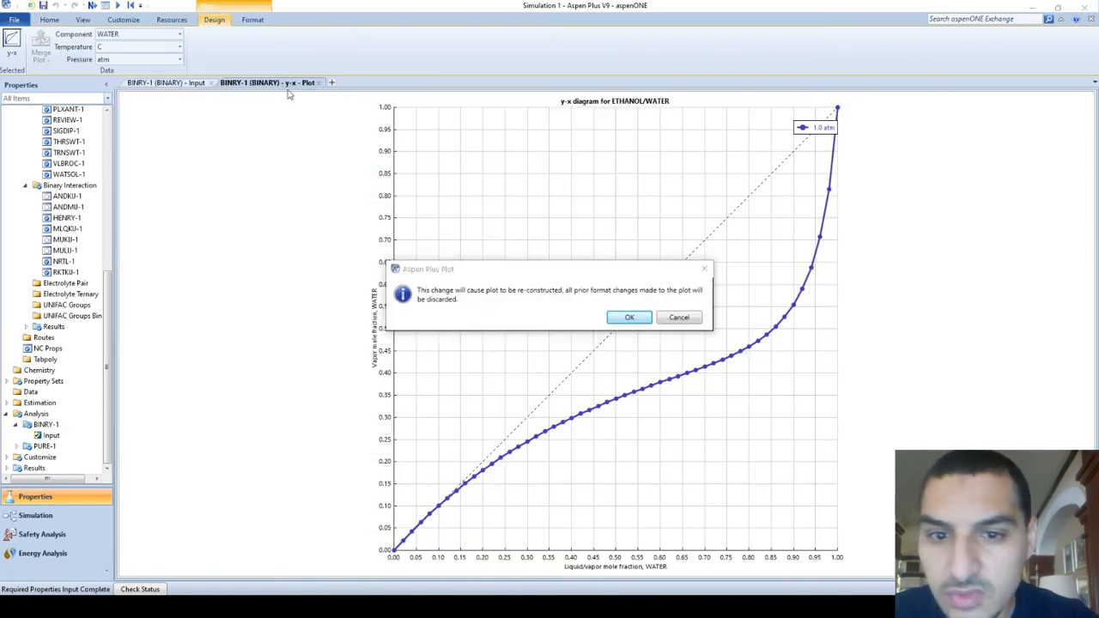
pyautogui.click(628, 318)
pyautogui.click(137, 48)
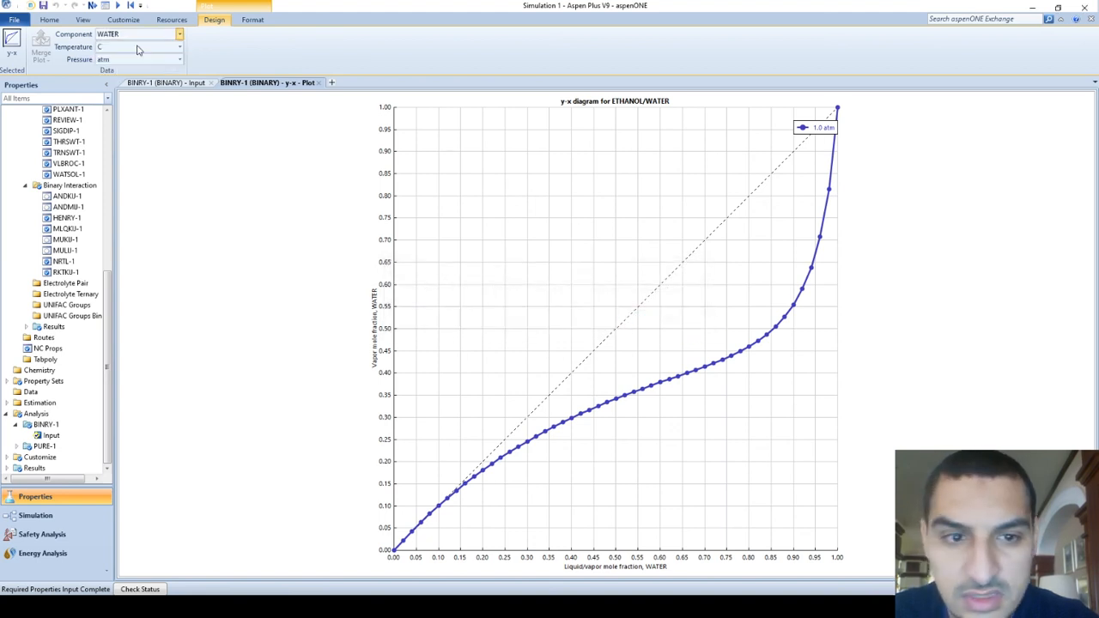
# Step: Hide the 5.0 atm curve on the ethanol y-x plot and move the legend clear of the curve's upper end
pyautogui.click(253, 19)
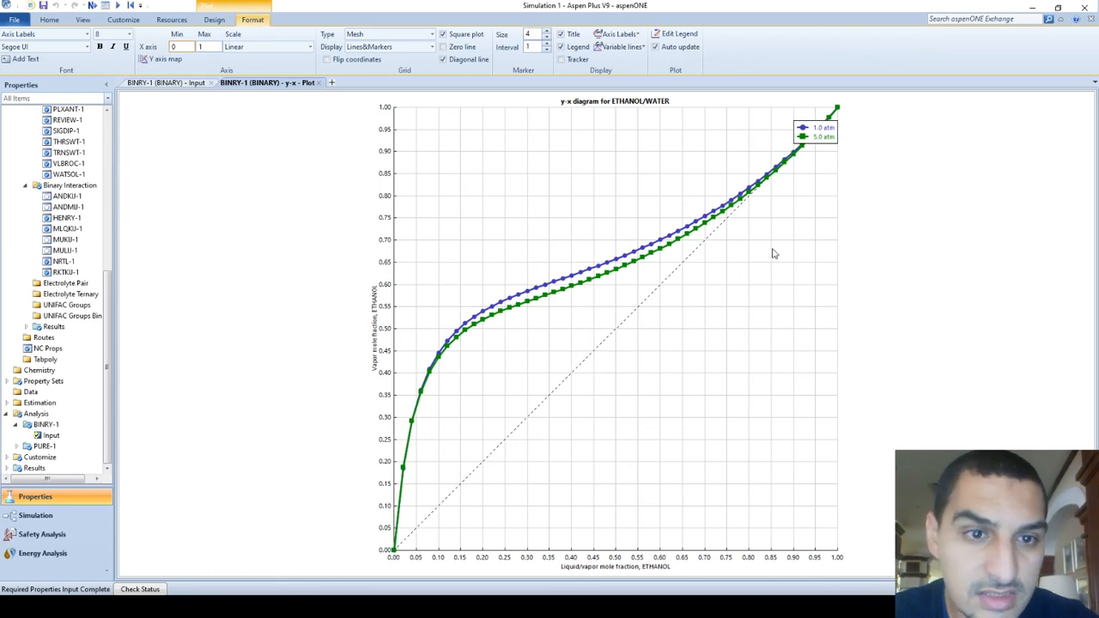
pyautogui.click(622, 46)
pyautogui.click(624, 72)
pyautogui.click(987, 285)
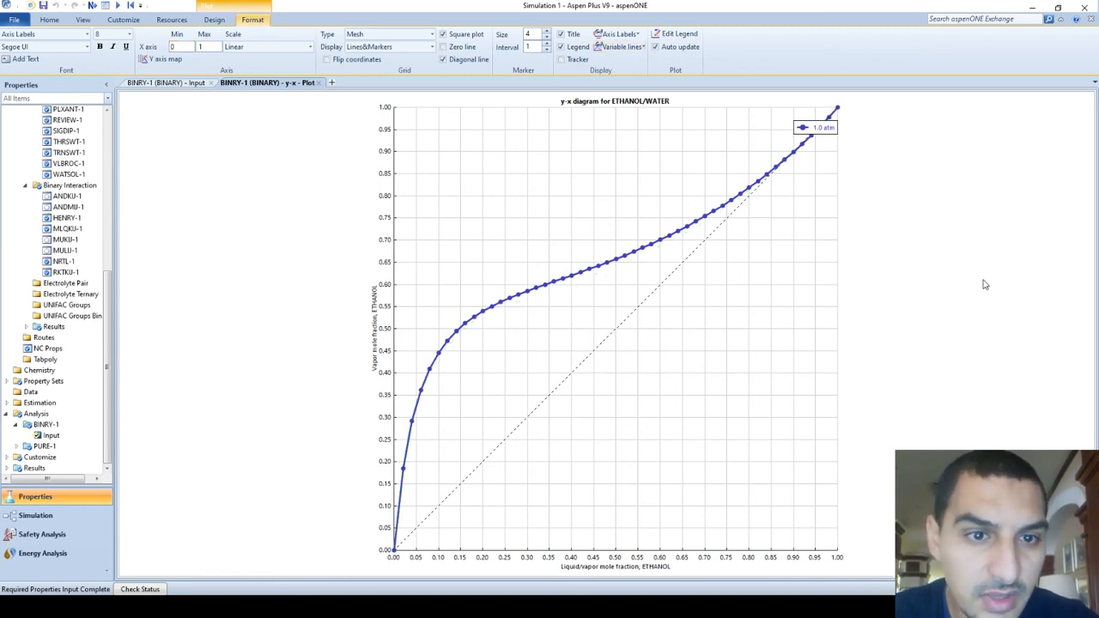
pyautogui.moveTo(827, 139); pyautogui.dragTo(822, 238)
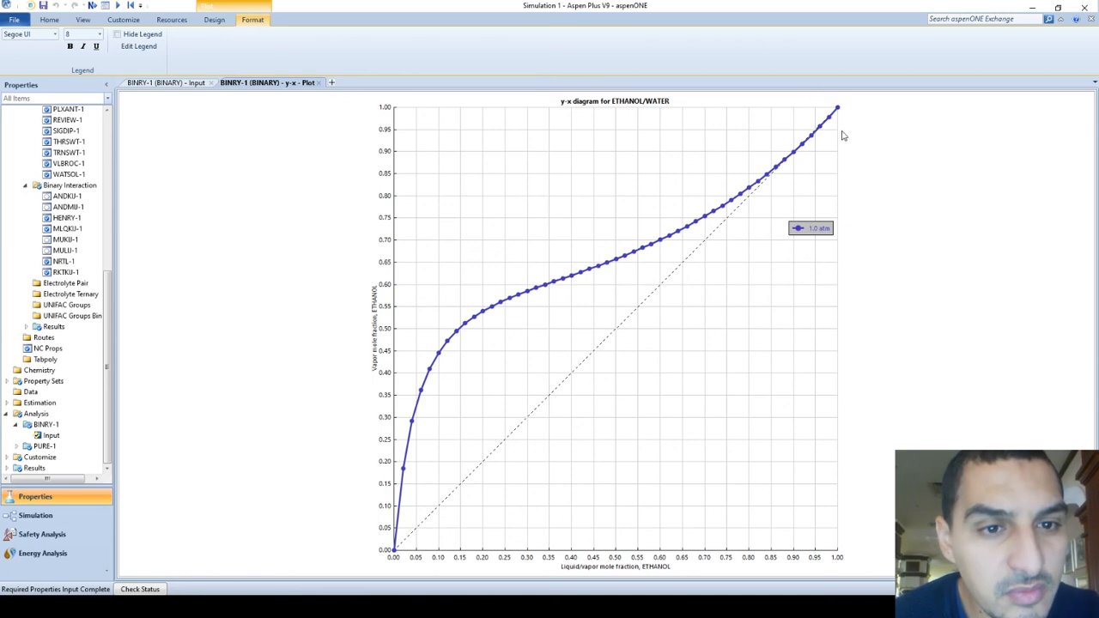
# Step: Zoom in on the 1.0 atm curve's crossing with the diagonal, from 0.83 to 1 ethanol liquid fraction, and restore the full plot
pyautogui.moveTo(778, 116); pyautogui.dragTo(859, 173)
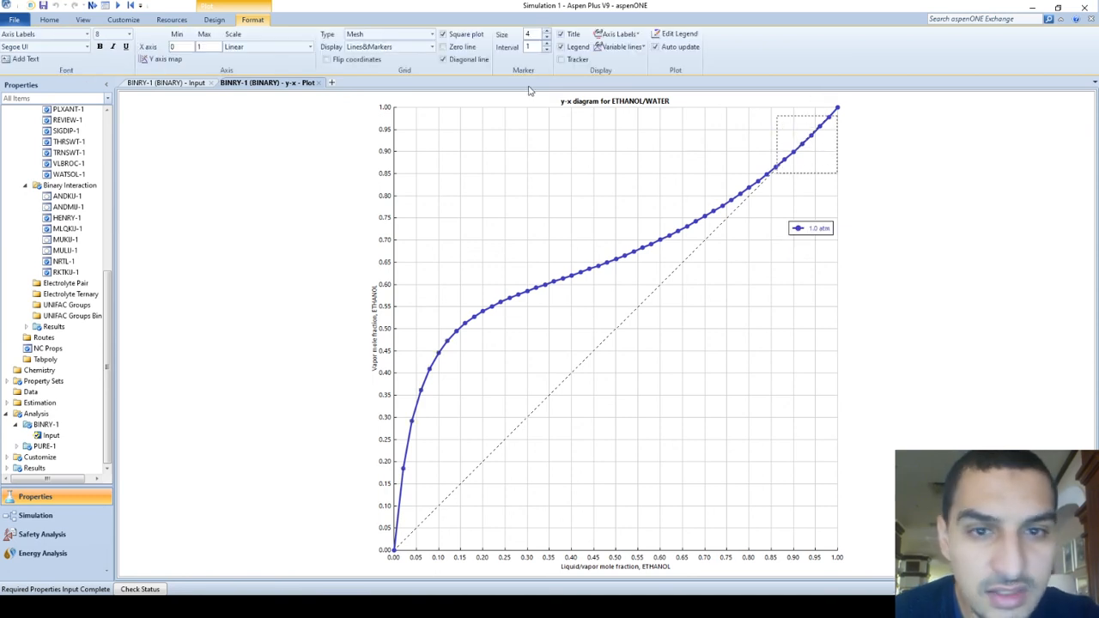
pyautogui.click(832, 149)
pyautogui.moveTo(764, 120); pyautogui.dragTo(871, 164)
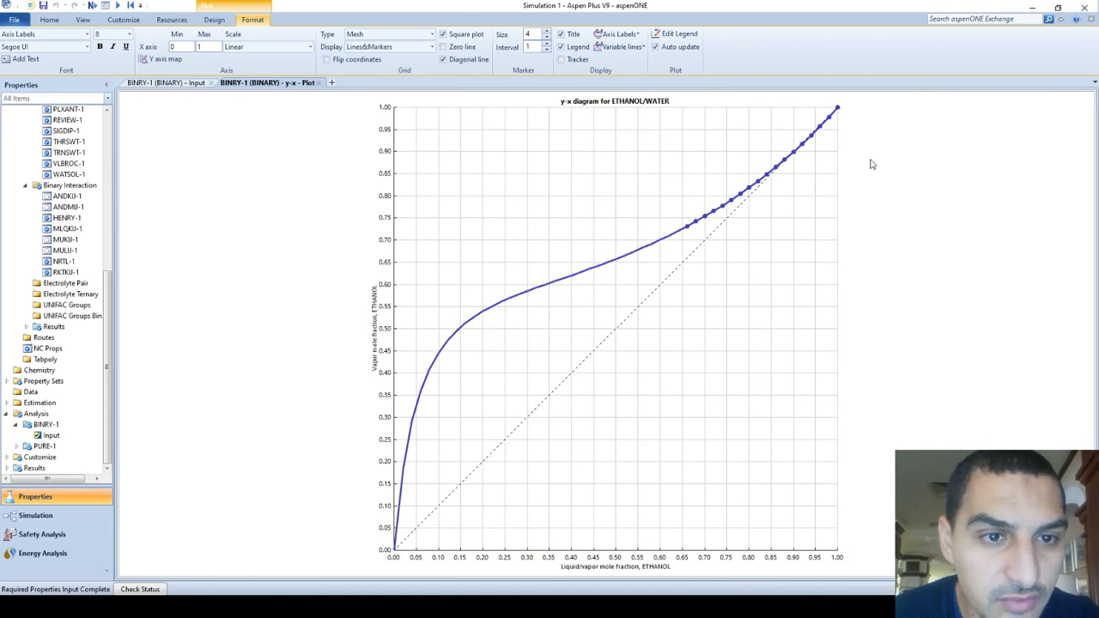
pyautogui.rightClick(818, 142)
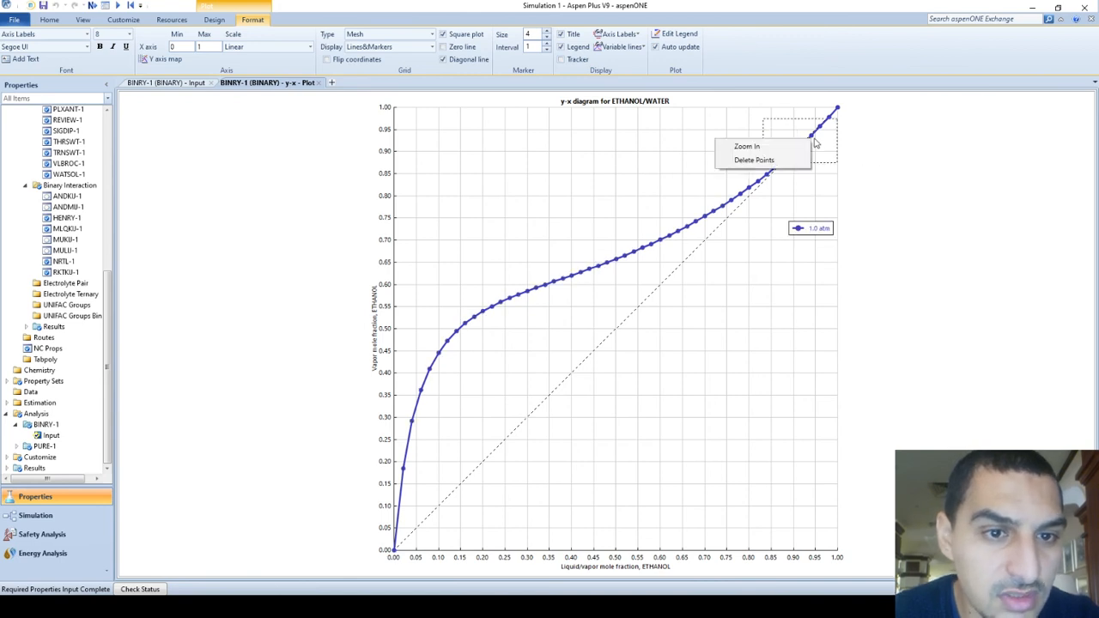
pyautogui.click(779, 151)
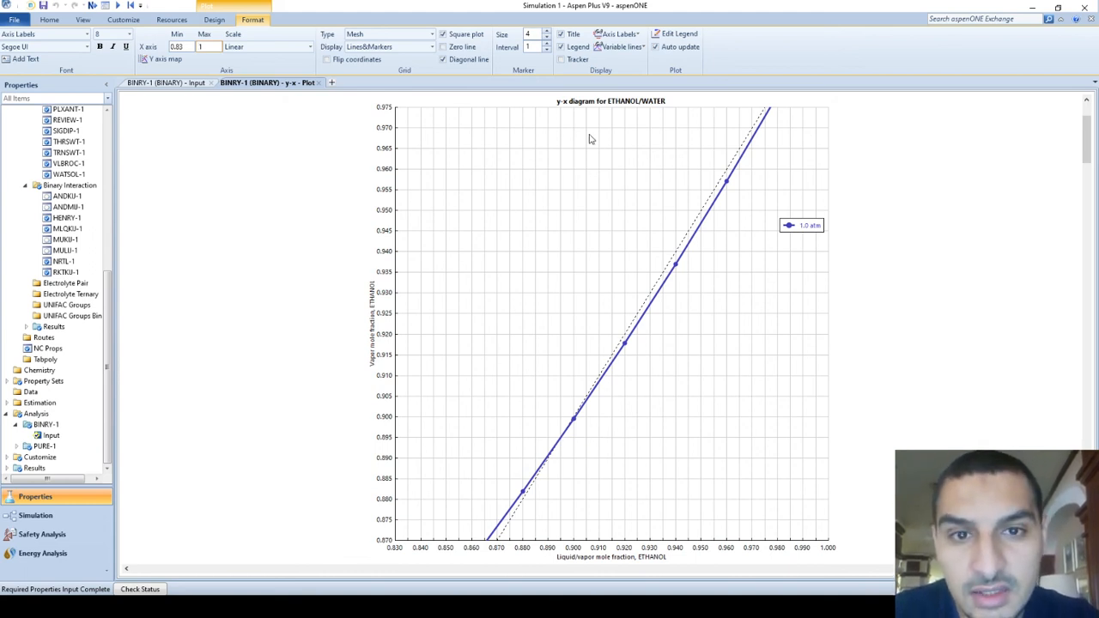
pyautogui.rightClick(560, 209)
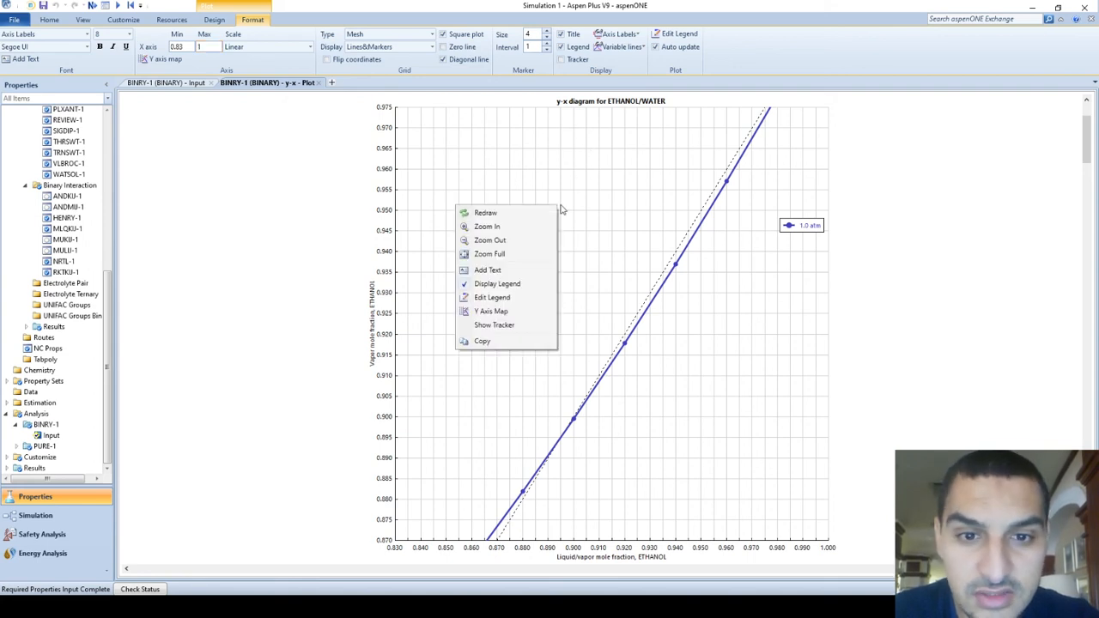
pyautogui.click(513, 262)
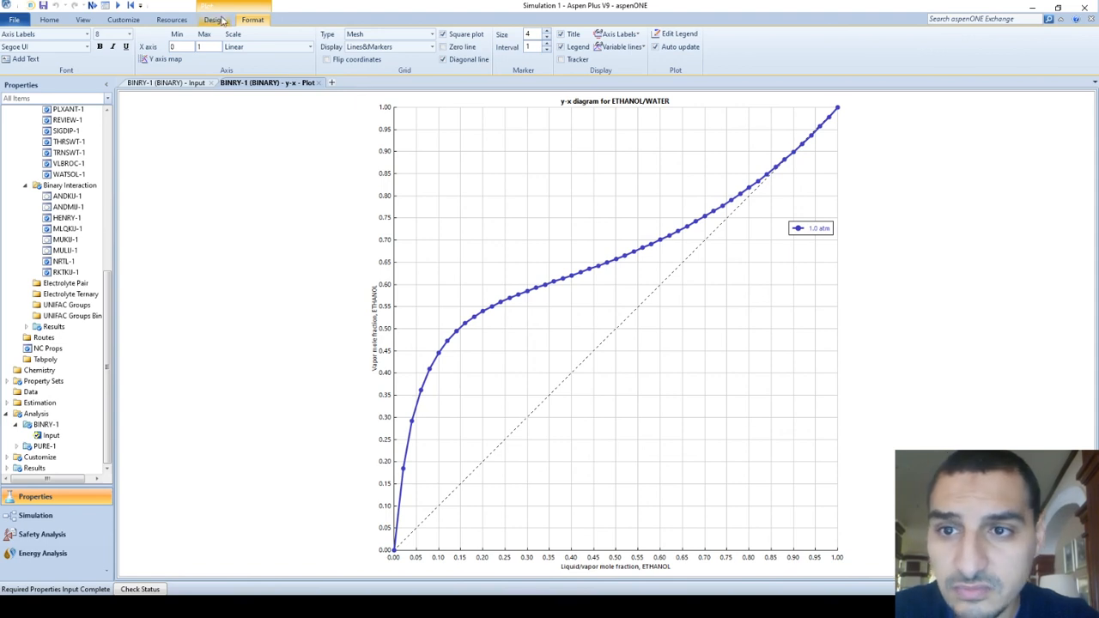
# Step: Return to the tabulated ethanol/water results and review the other available plot types, such as T-x and K-values
pyautogui.click(214, 19)
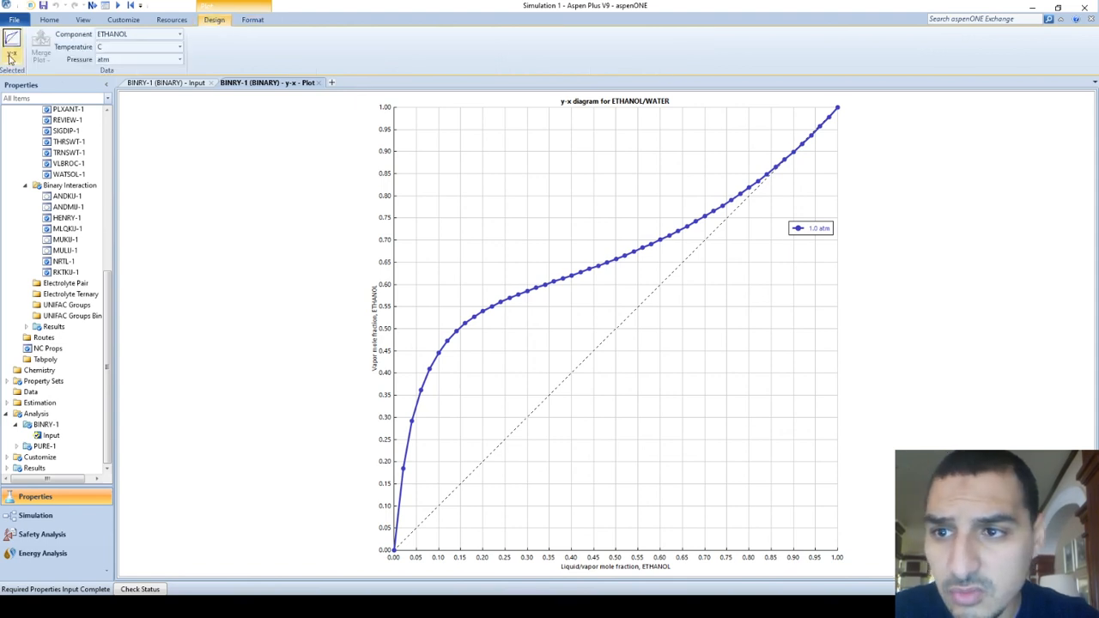
pyautogui.click(187, 83)
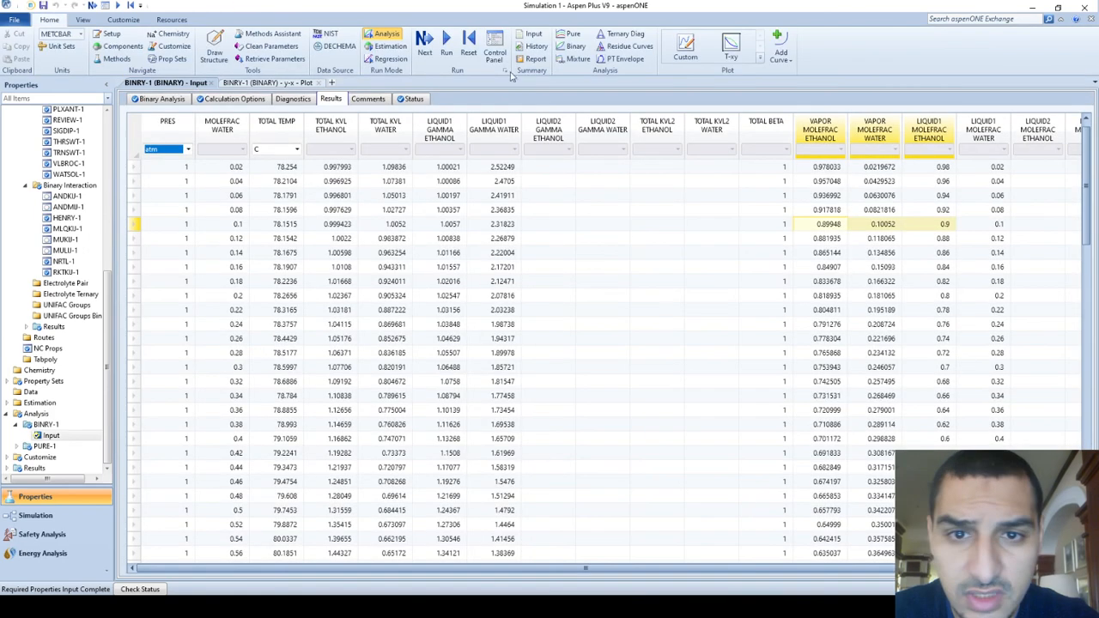
pyautogui.click(760, 62)
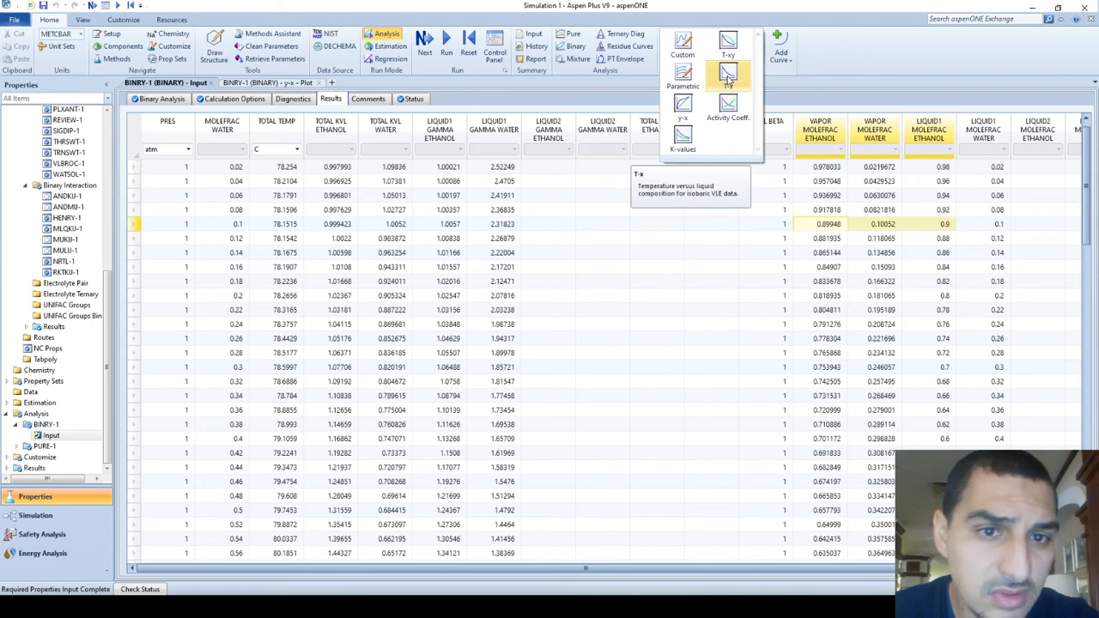
pyautogui.click(684, 139)
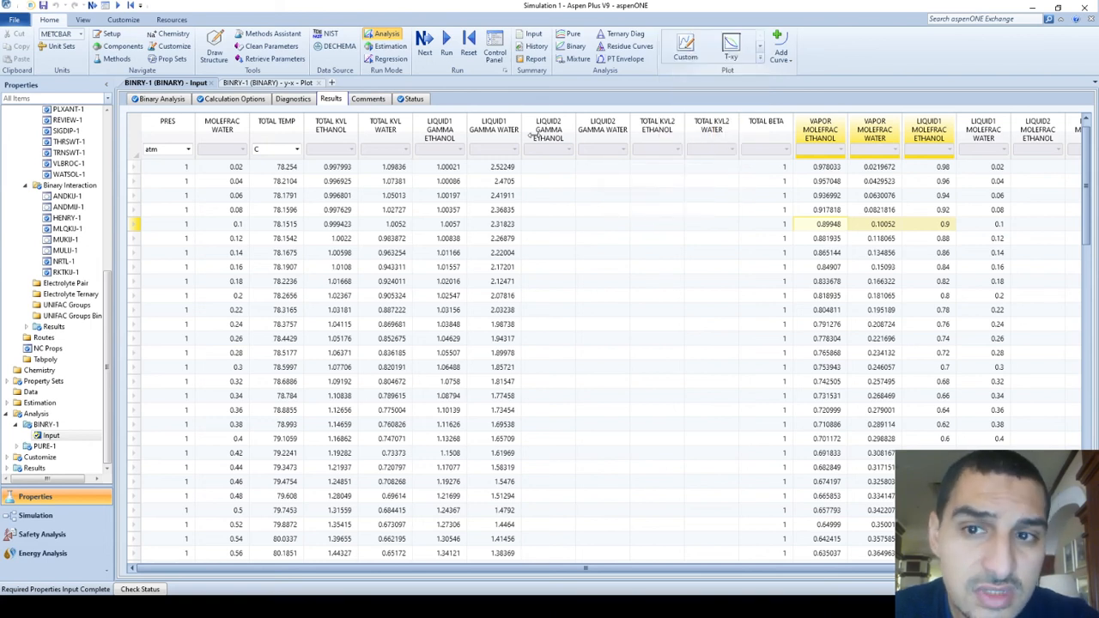